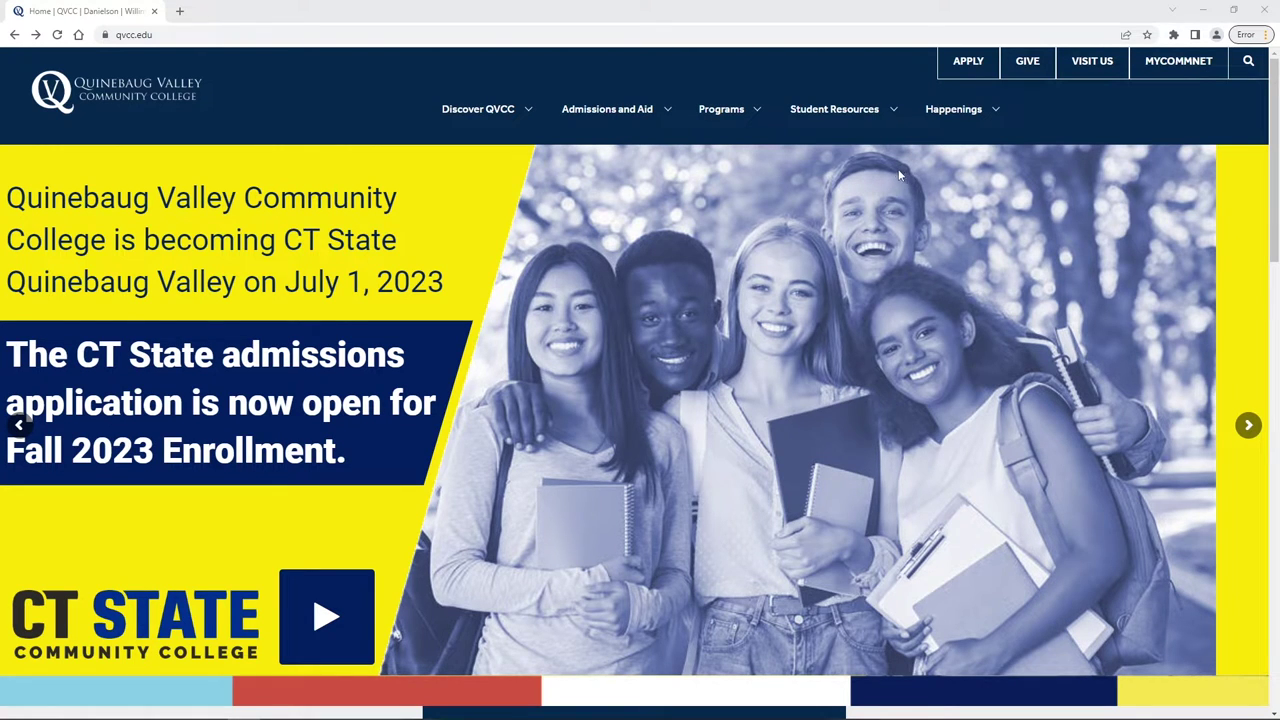
Open the QVCC Library page from Student Resources and scroll down to the Find All Library Resources links.
{"action": "mouse_move", "coordinate": [840, 118]}
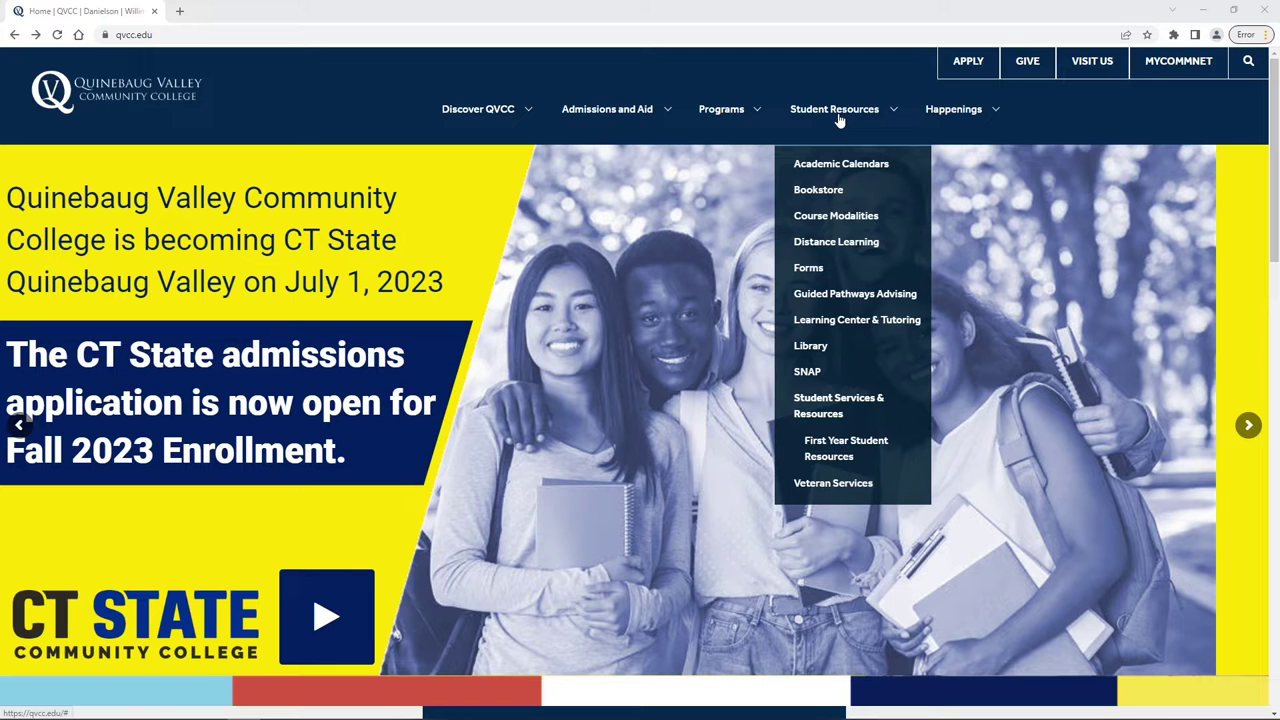
{"action": "left_click", "coordinate": [811, 348]}
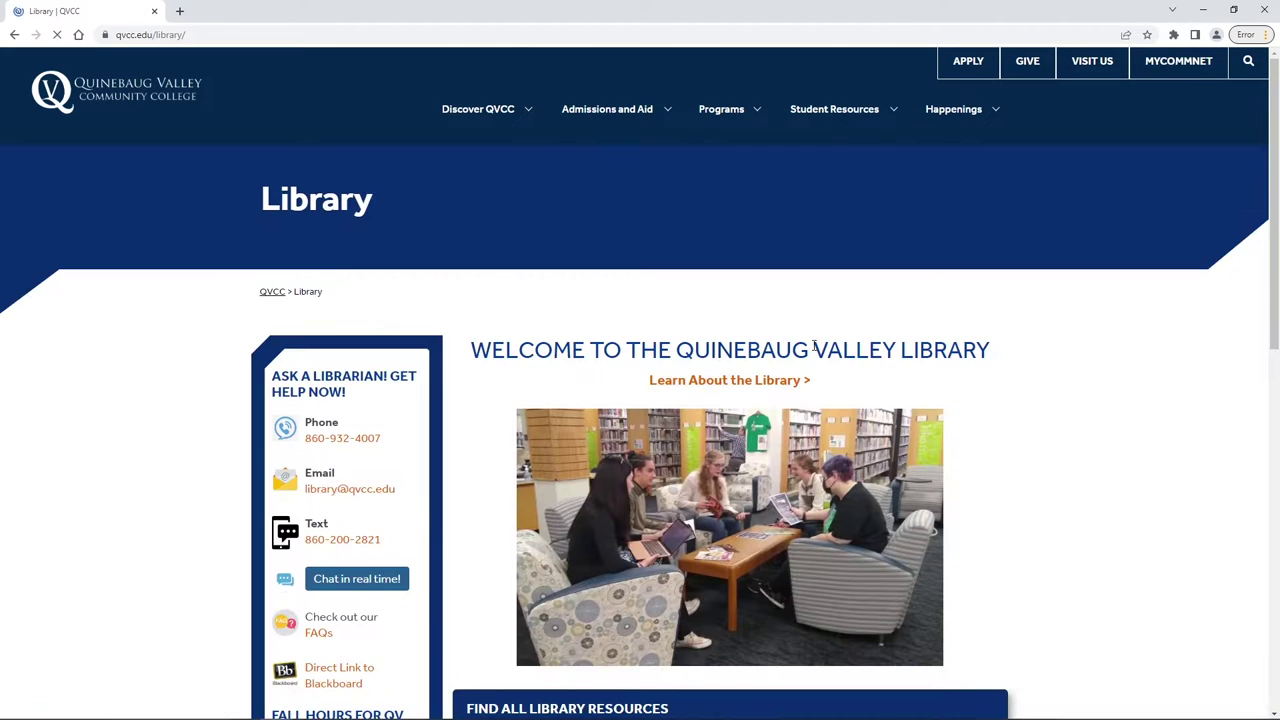
{"action": "scroll", "coordinate": [634, 348], "scroll_direction": "down", "scroll_amount": 1}
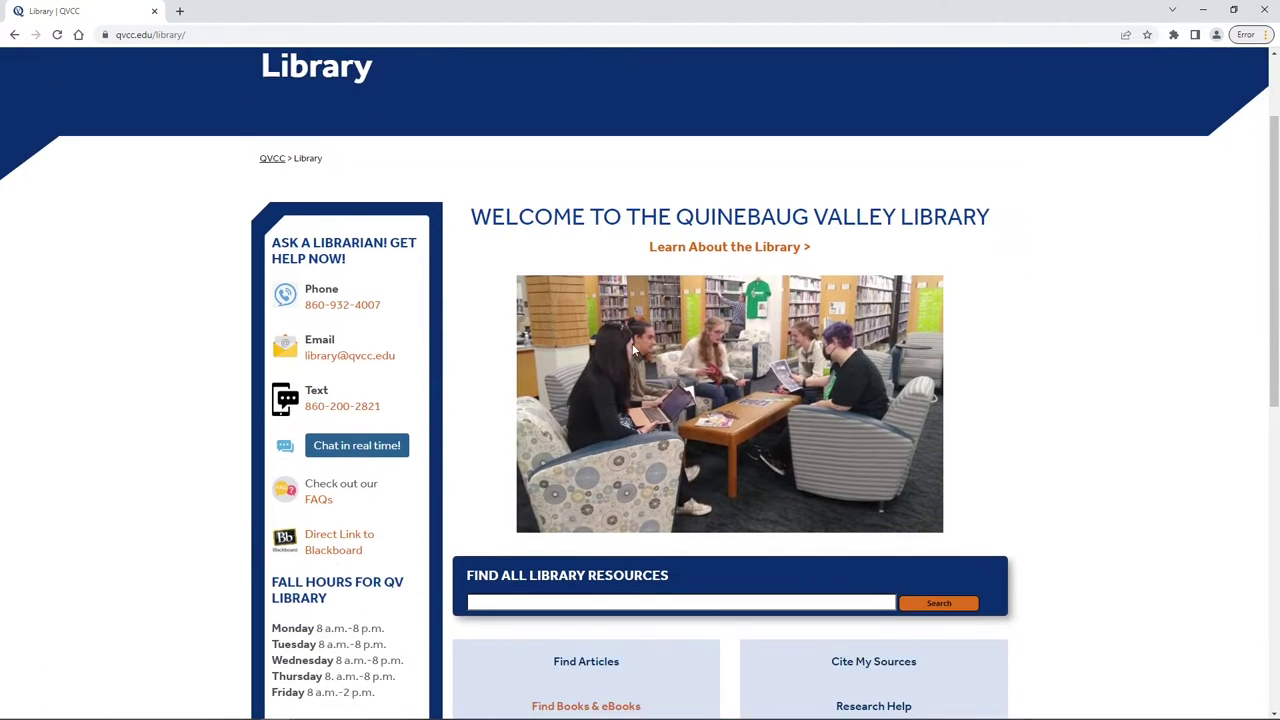
{"action": "scroll", "coordinate": [455, 284], "scroll_direction": "down", "scroll_amount": 2}
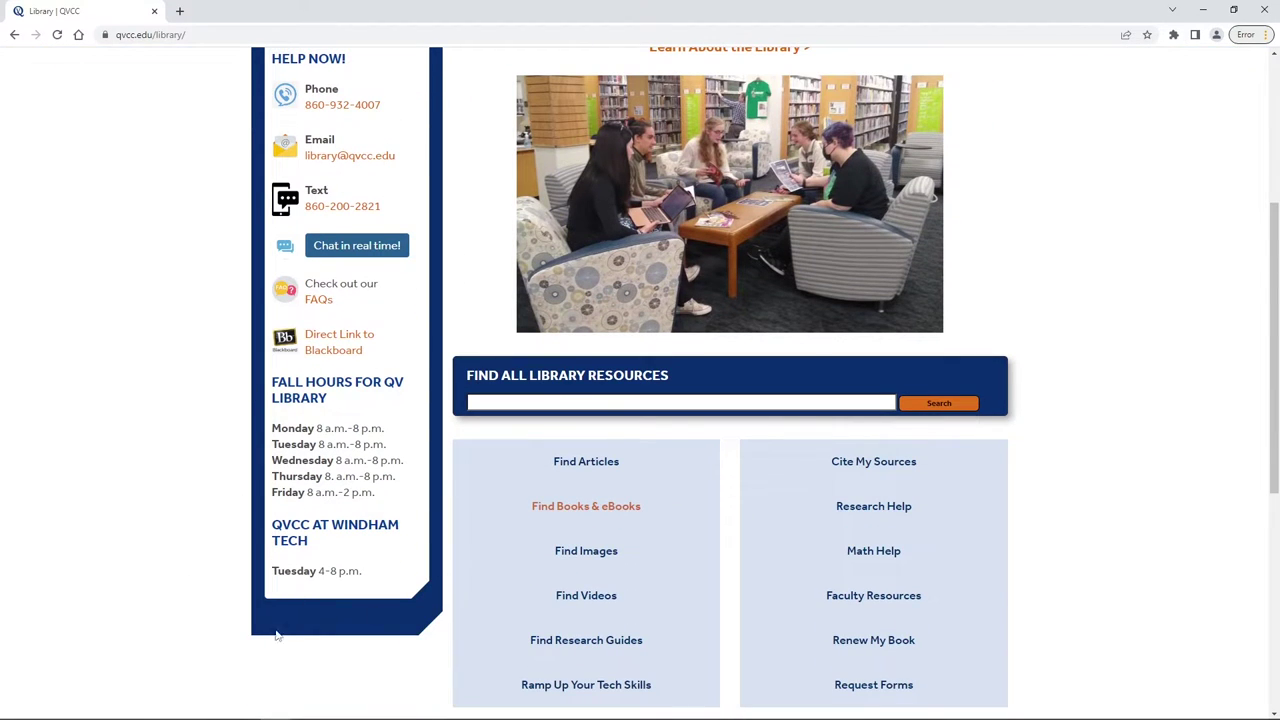
{"action": "scroll", "coordinate": [450, 446], "scroll_direction": "down", "scroll_amount": 1}
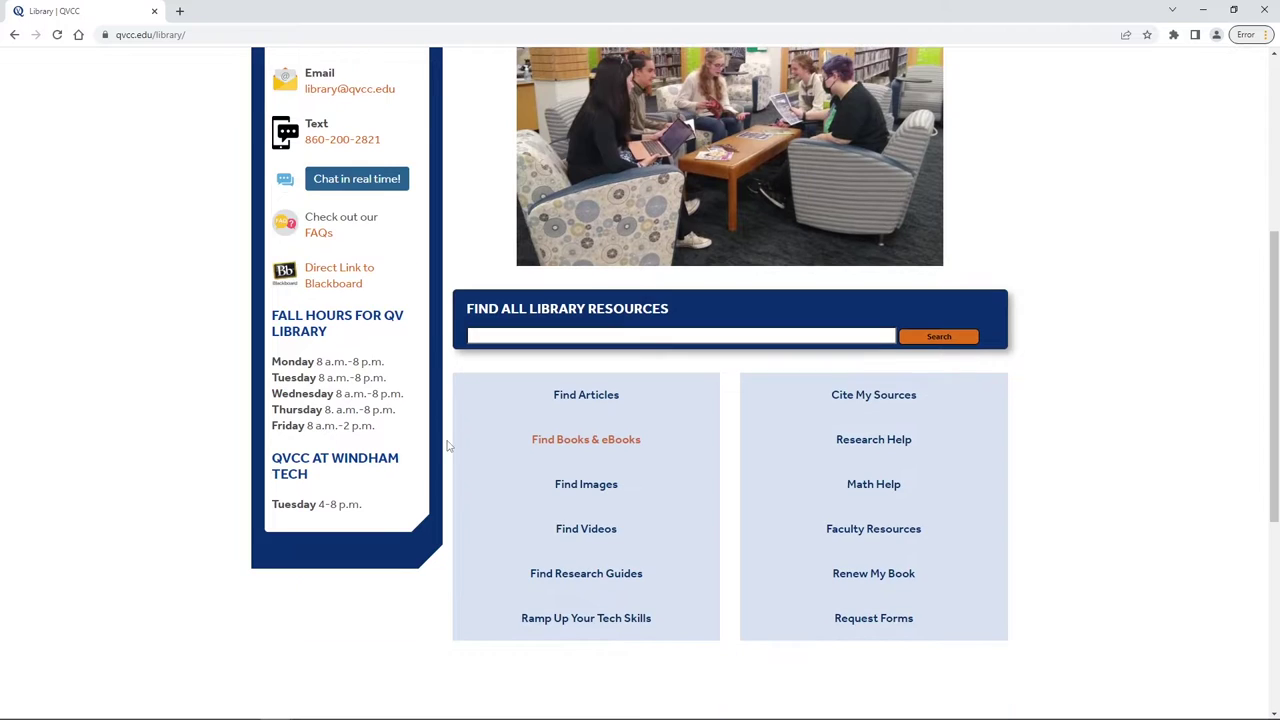
Launch Global Issues: Gale In Context from the G section of the library's A–Z database list.
{"action": "left_click", "coordinate": [586, 398]}
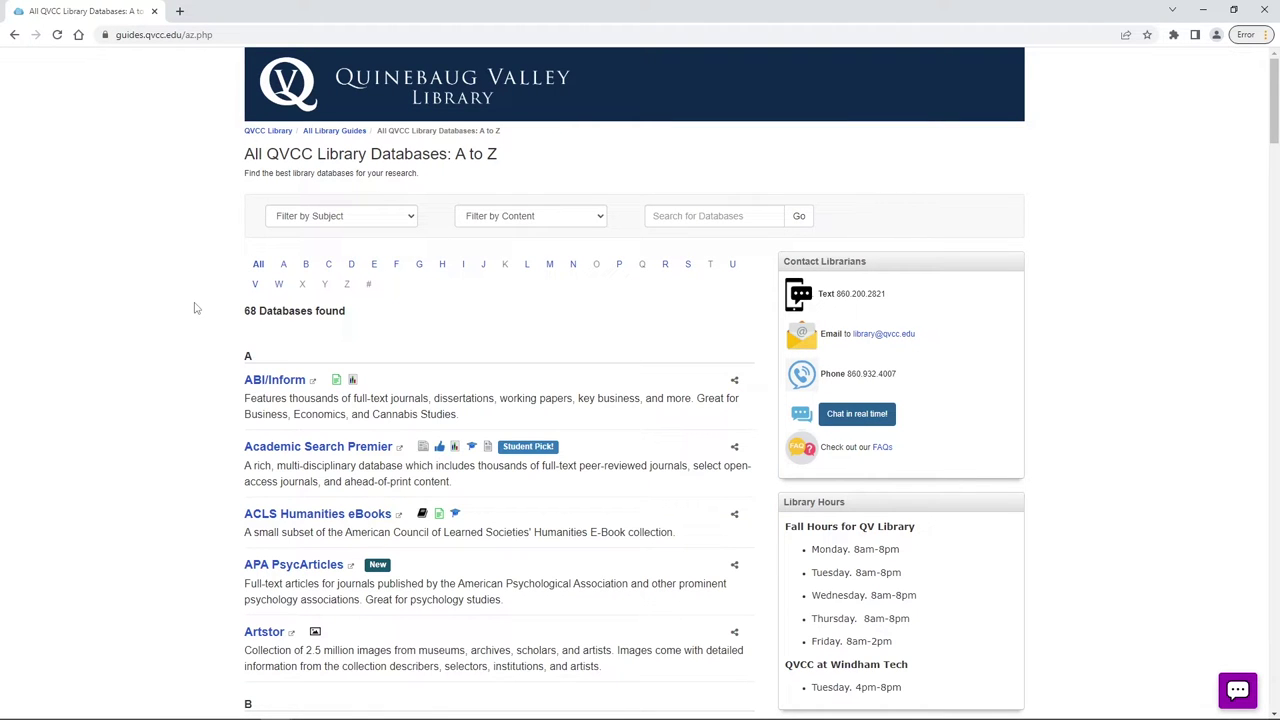
{"action": "left_click", "coordinate": [419, 266]}
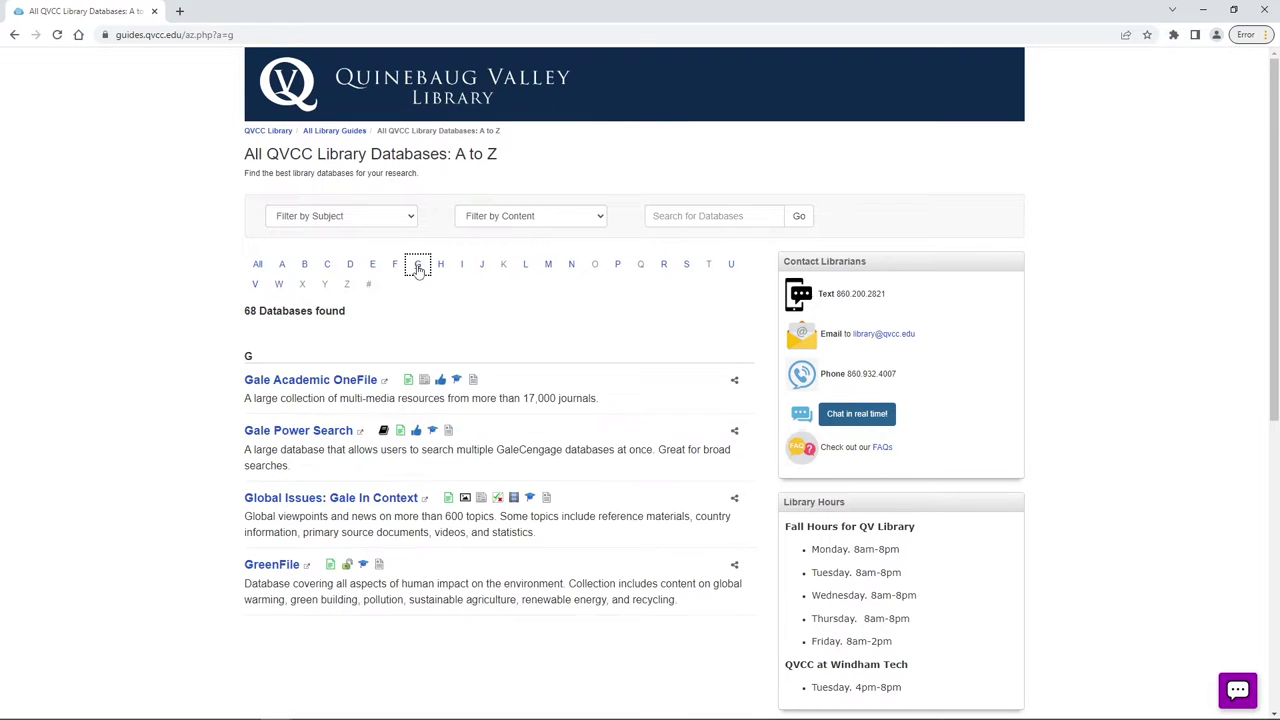
{"action": "scroll", "coordinate": [305, 433], "scroll_direction": "down", "scroll_amount": 1}
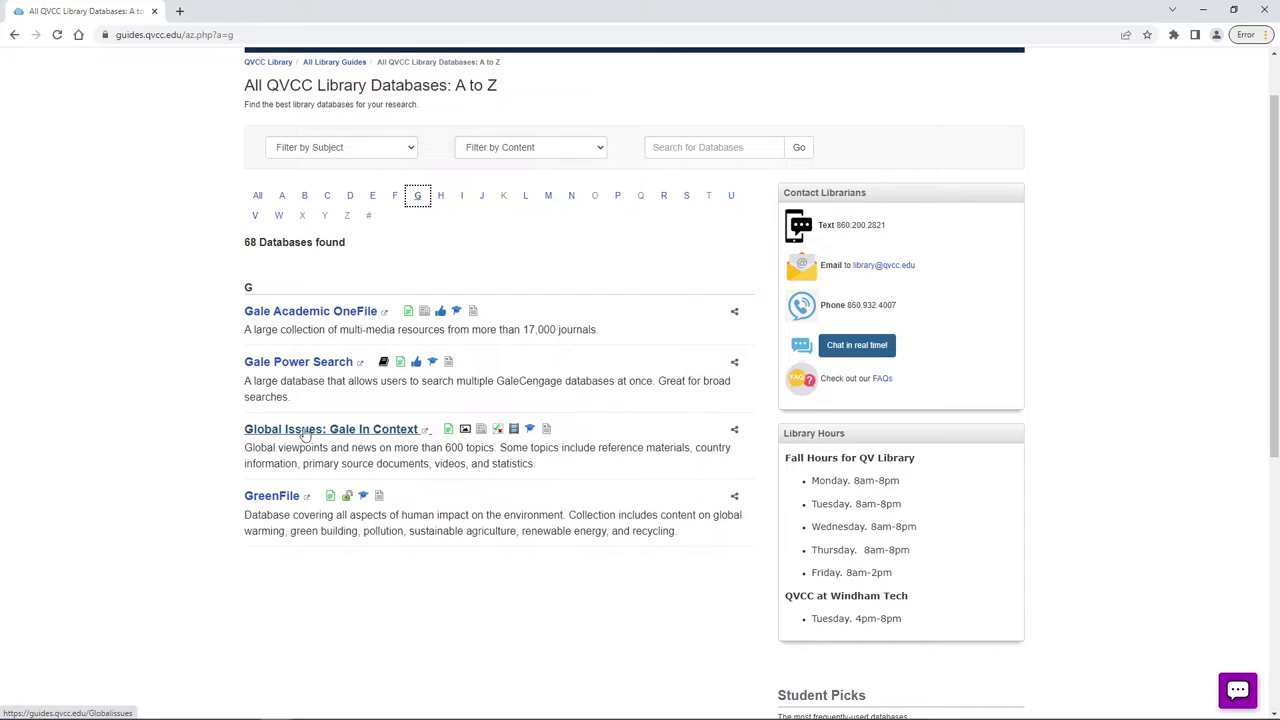
{"action": "left_click", "coordinate": [399, 430]}
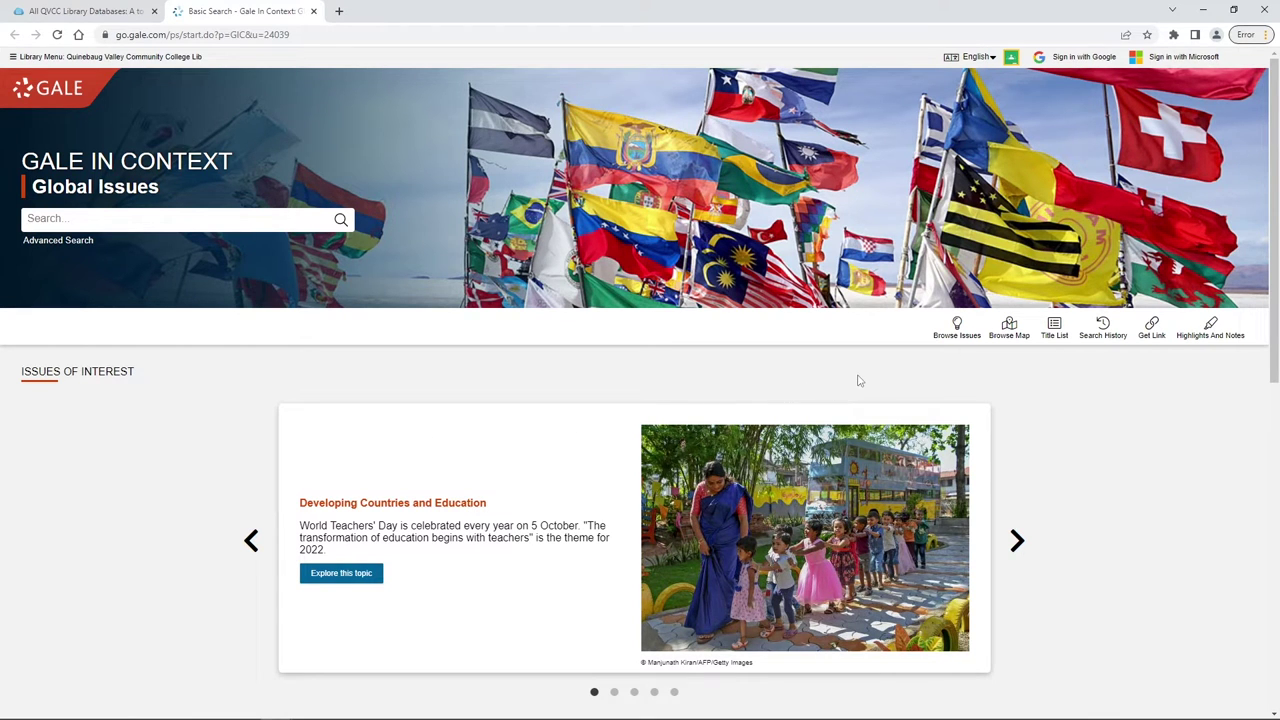
Open Browse Issues and scroll the alphabetical topic list down to the C entries, including Climate Change.
{"action": "scroll", "coordinate": [857, 380], "scroll_direction": "down", "scroll_amount": 1}
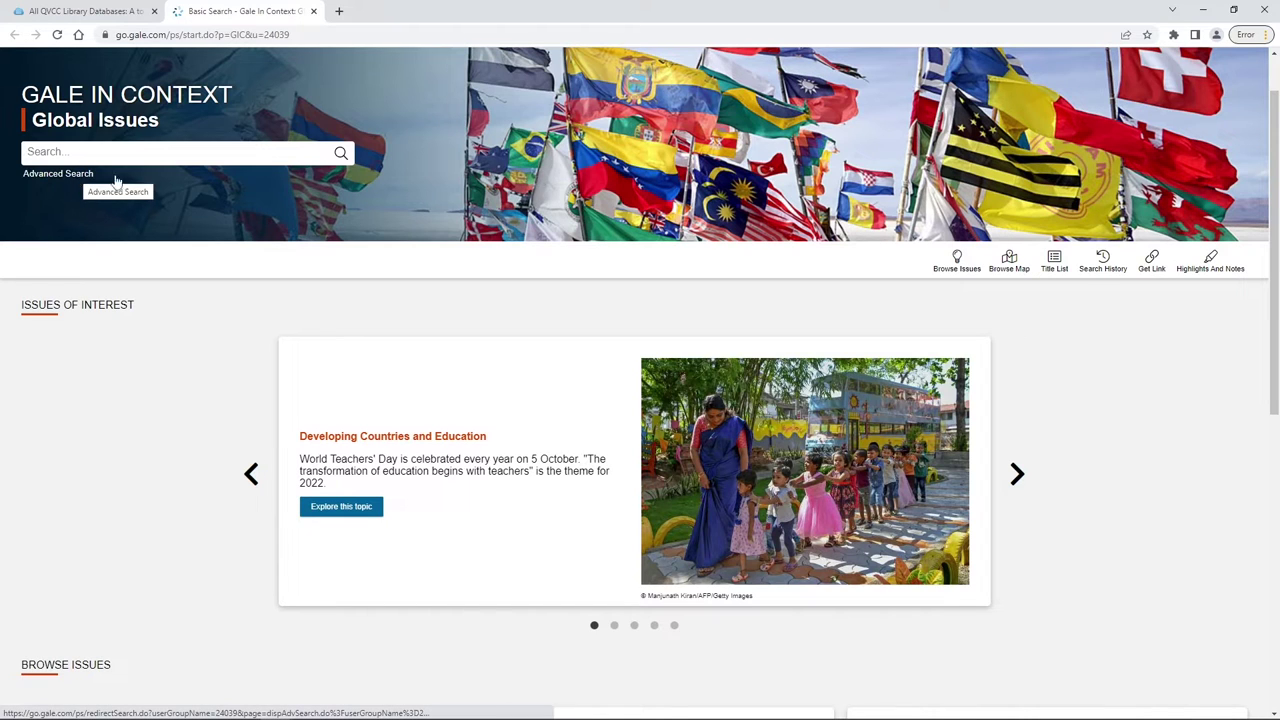
{"action": "left_click", "coordinate": [957, 262]}
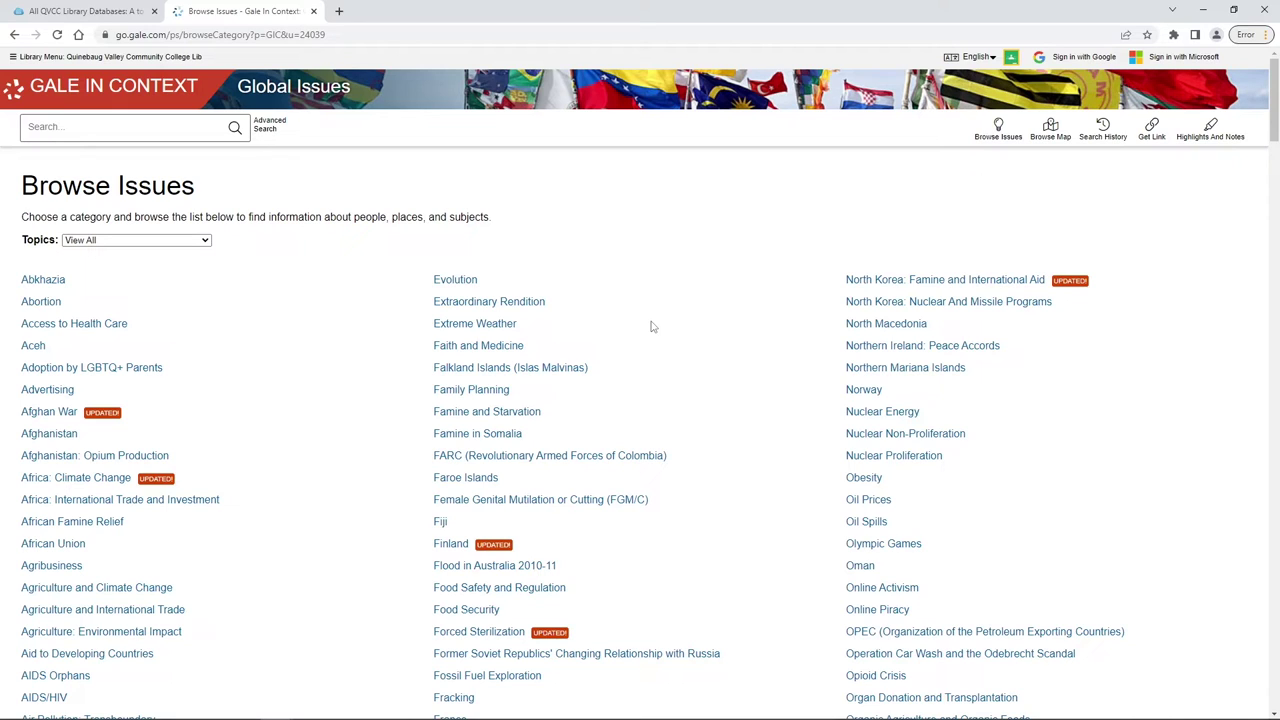
{"action": "scroll", "coordinate": [651, 326], "scroll_direction": "down", "scroll_amount": 5}
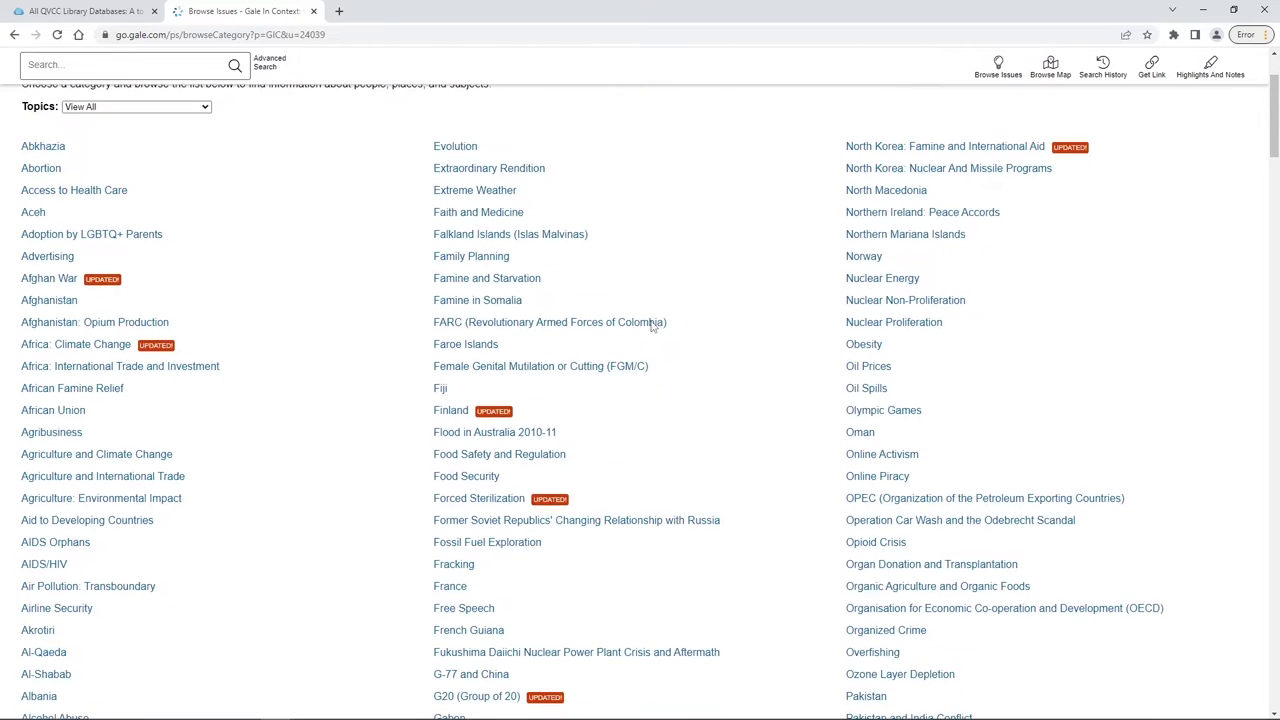
{"action": "scroll", "coordinate": [651, 327], "scroll_direction": "down", "scroll_amount": 3}
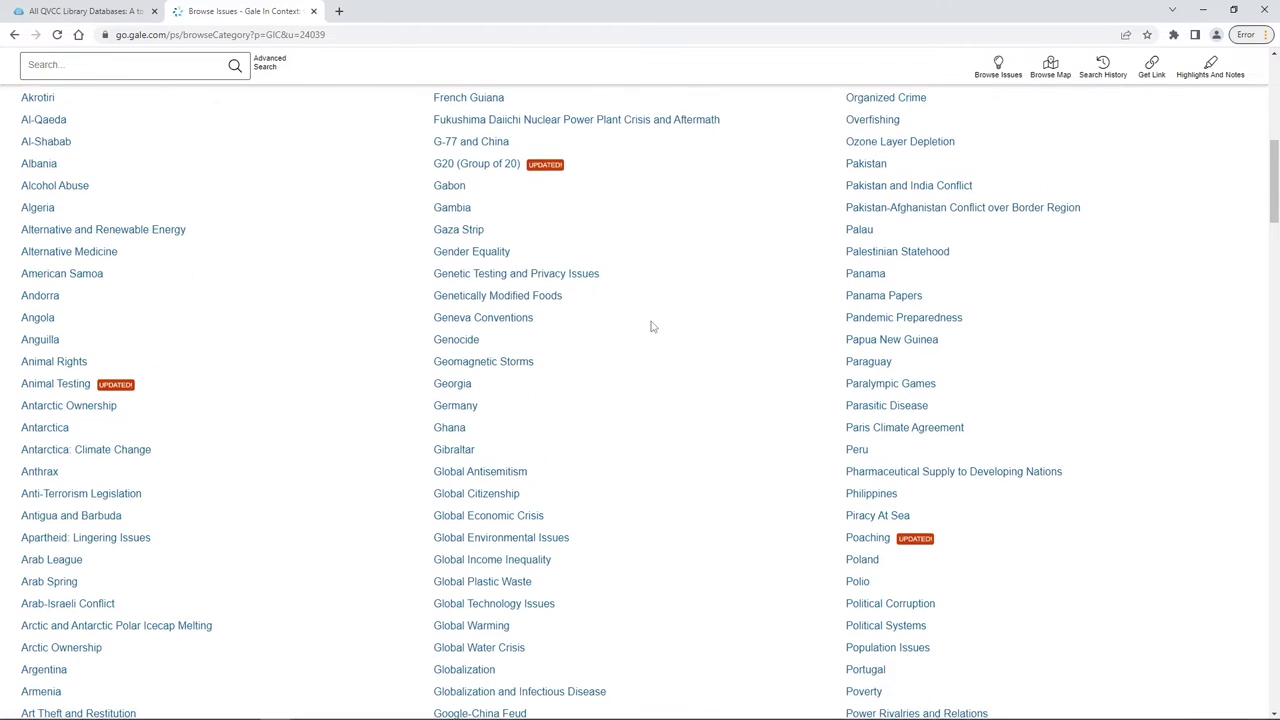
{"action": "scroll", "coordinate": [651, 326], "scroll_direction": "down", "scroll_amount": 15}
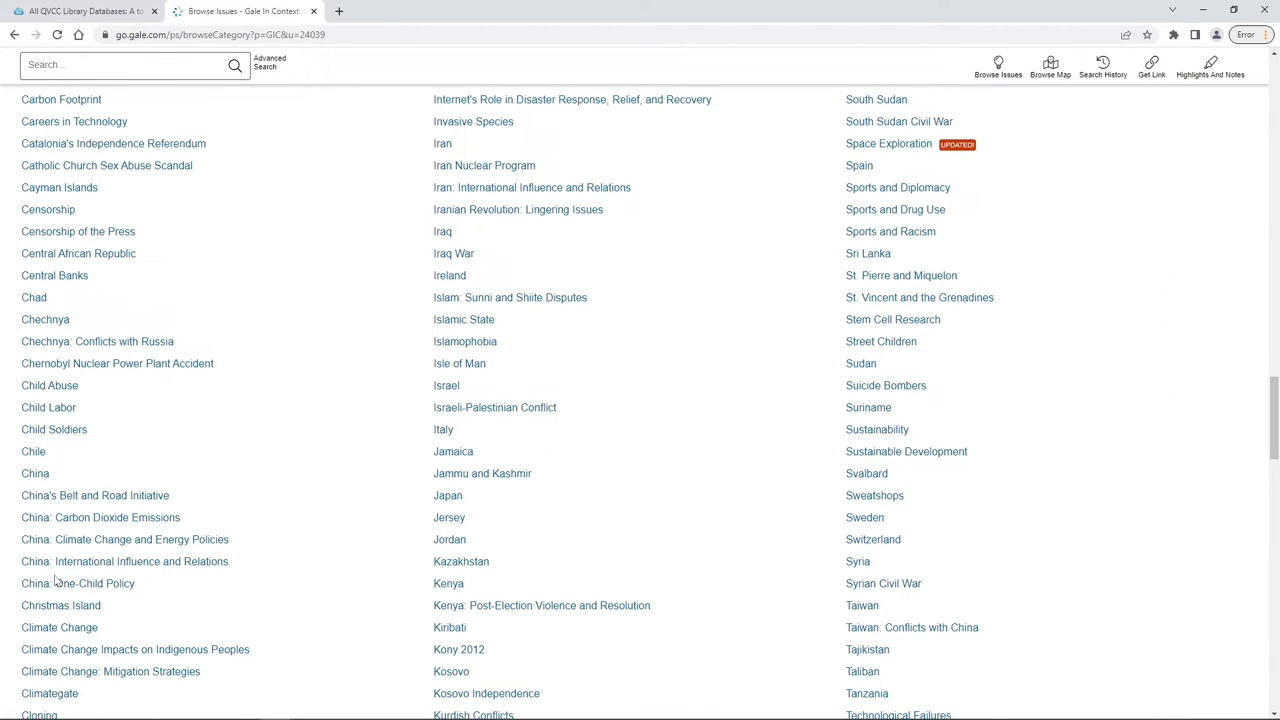
Read the full Climate Change overview document, then go back to the Climate Change topic page.
{"action": "left_click", "coordinate": [42, 630]}
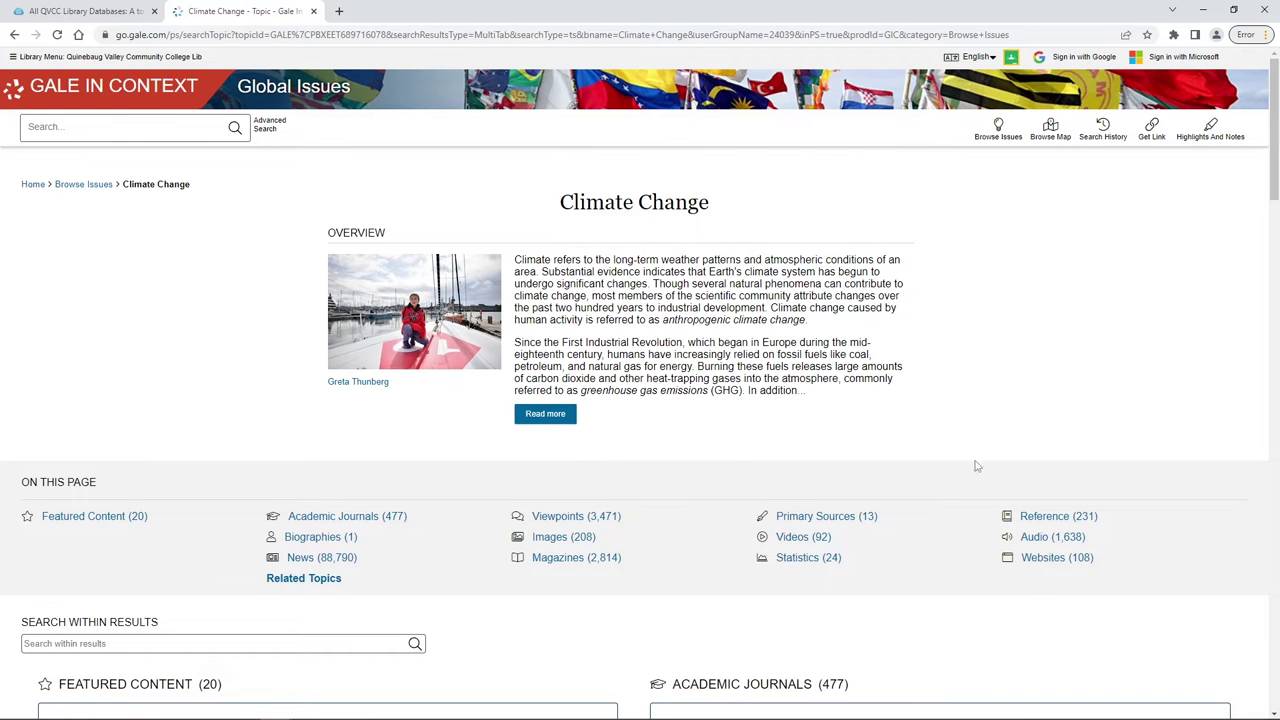
{"action": "left_click", "coordinate": [543, 410]}
{"action": "scroll", "coordinate": [497, 440], "scroll_direction": "down", "scroll_amount": 2}
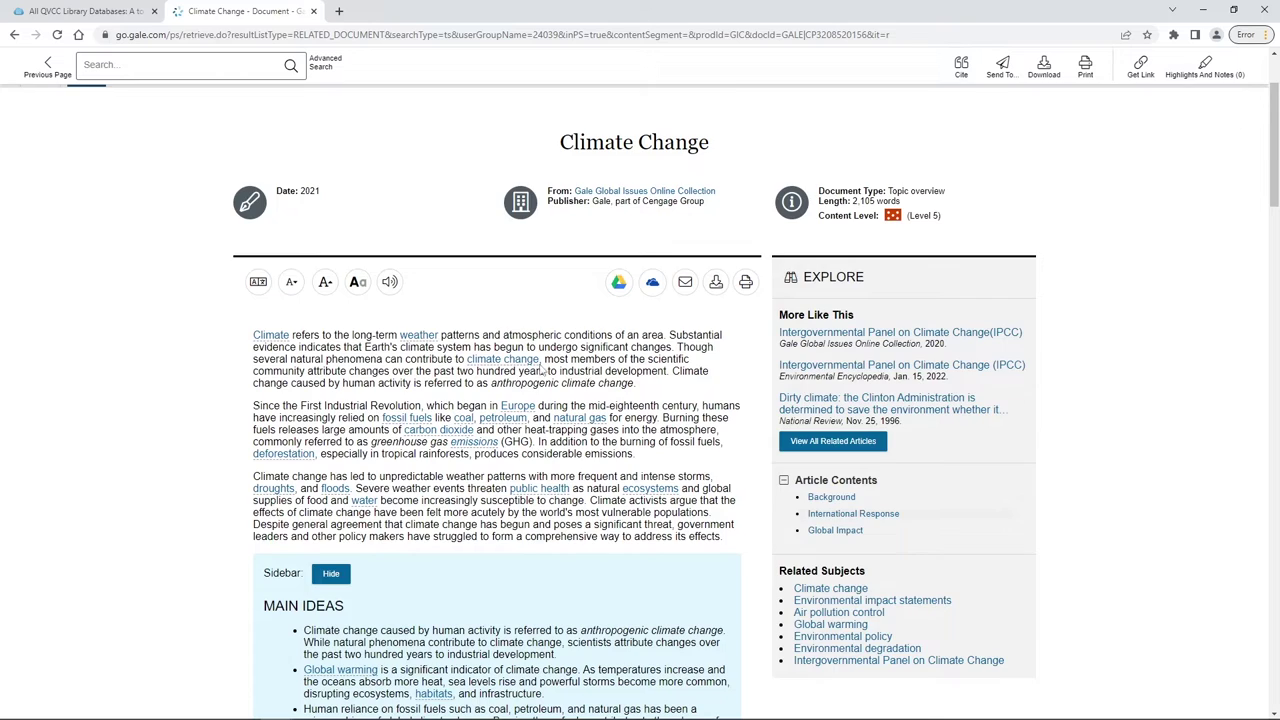
{"action": "scroll", "coordinate": [418, 460], "scroll_direction": "down", "scroll_amount": 6}
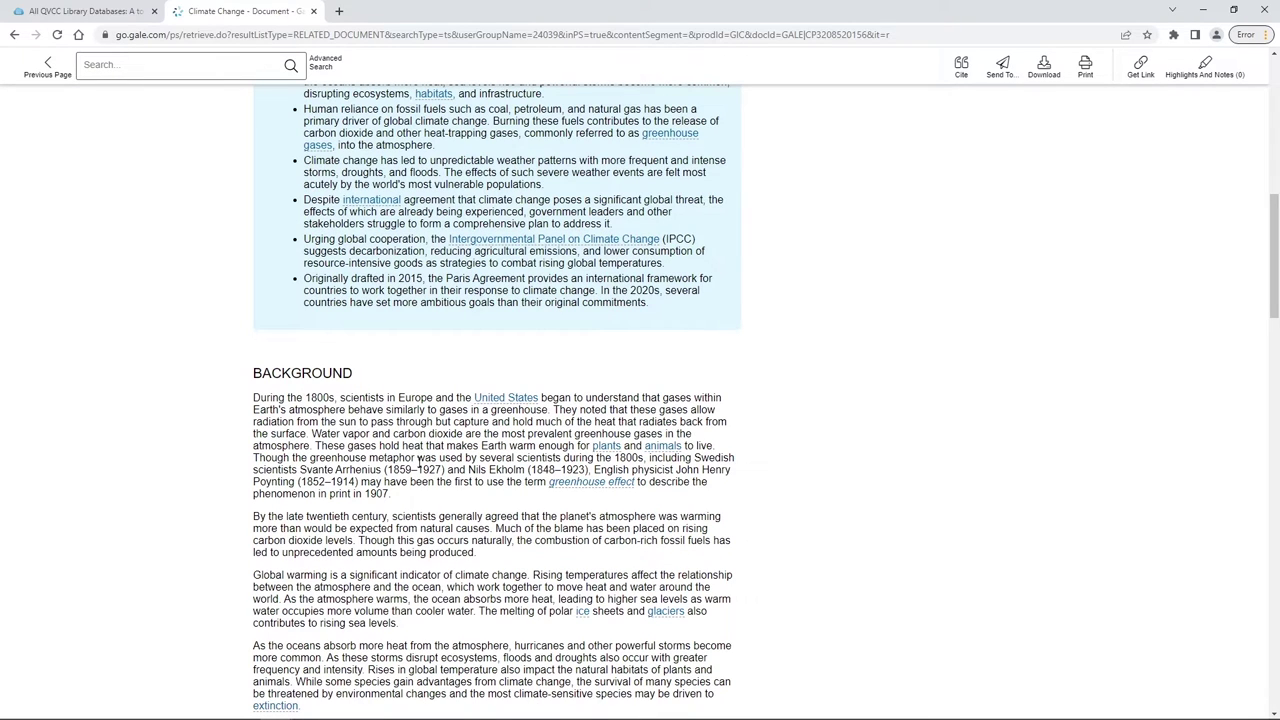
{"action": "scroll", "coordinate": [418, 462], "scroll_direction": "down", "scroll_amount": 1}
{"action": "scroll", "coordinate": [418, 463], "scroll_direction": "up", "scroll_amount": 5}
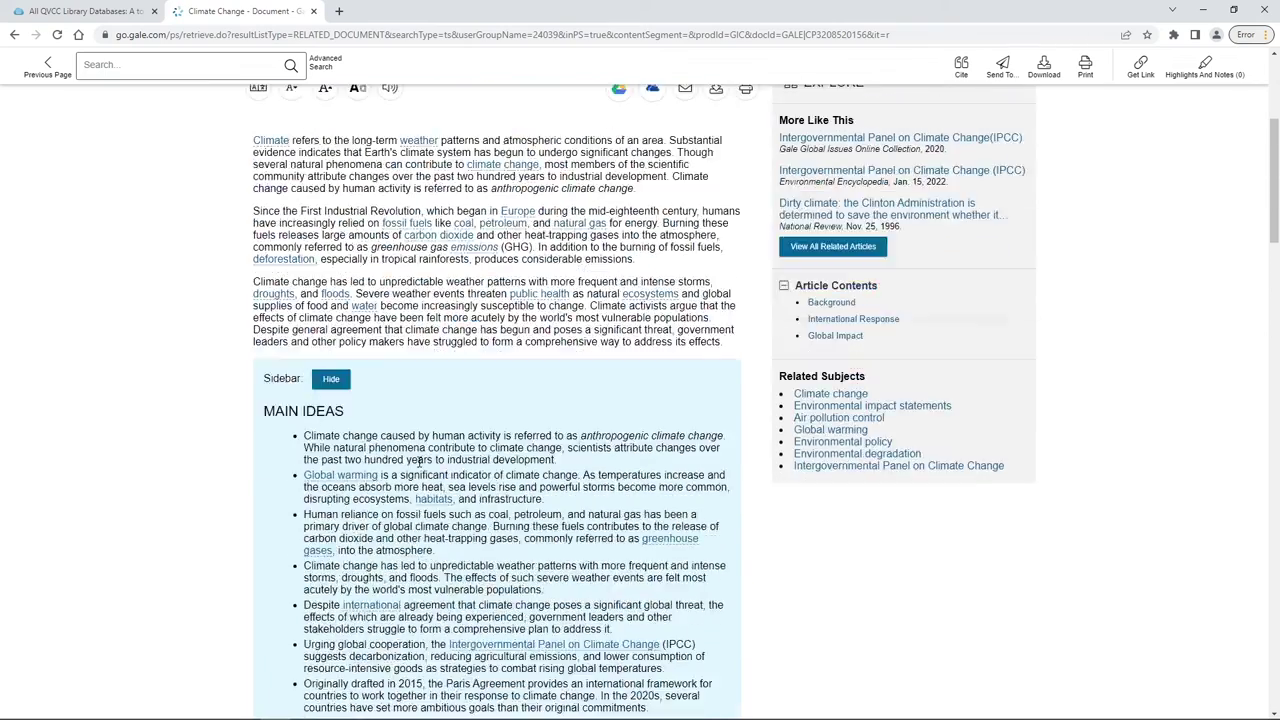
{"action": "scroll", "coordinate": [418, 462], "scroll_direction": "up", "scroll_amount": 3}
{"action": "left_click", "coordinate": [47, 64]}
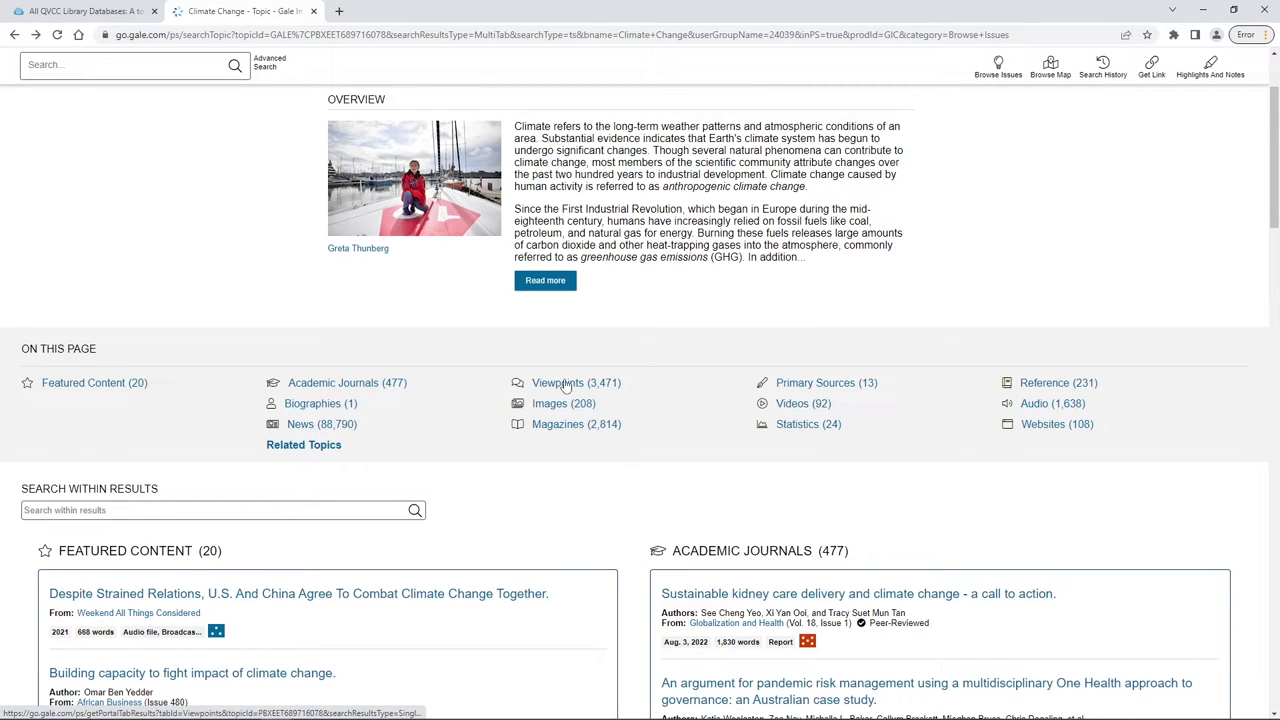
List the 477 Climate Change Academic Journals results, applying and then removing the Peer-Reviewed Journals filter.
{"action": "left_click", "coordinate": [372, 386]}
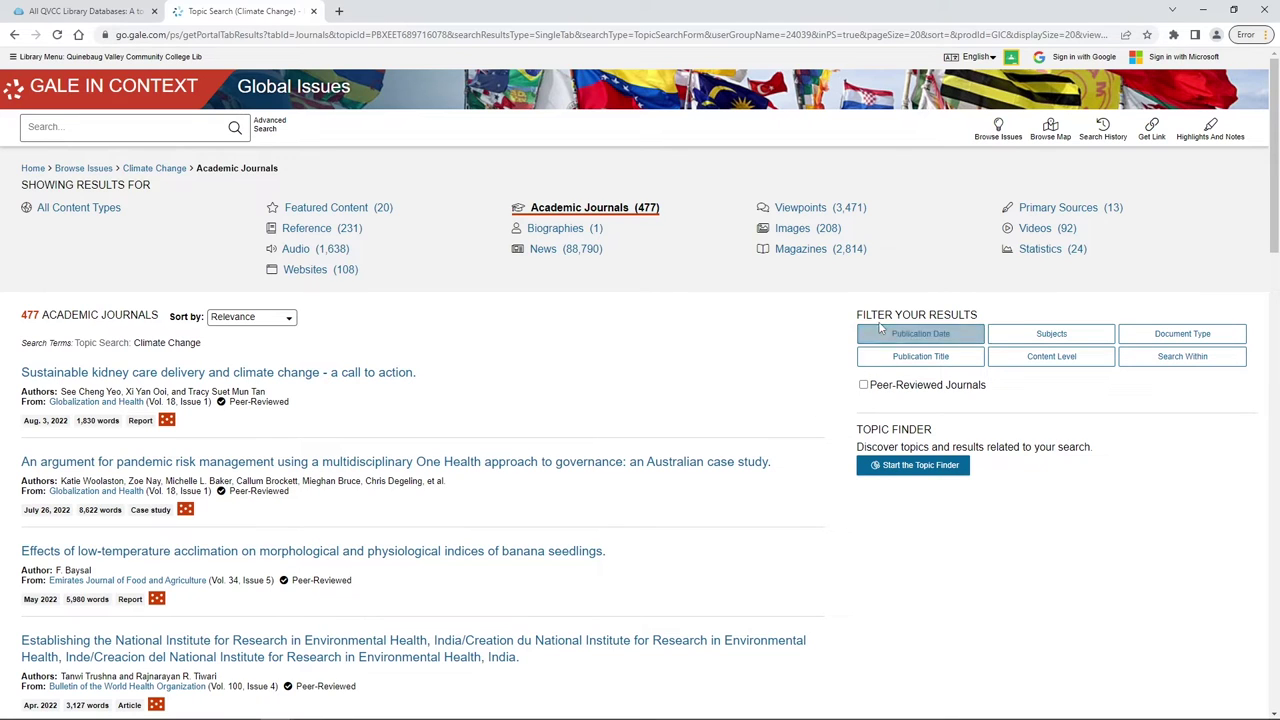
{"action": "left_click", "coordinate": [863, 385]}
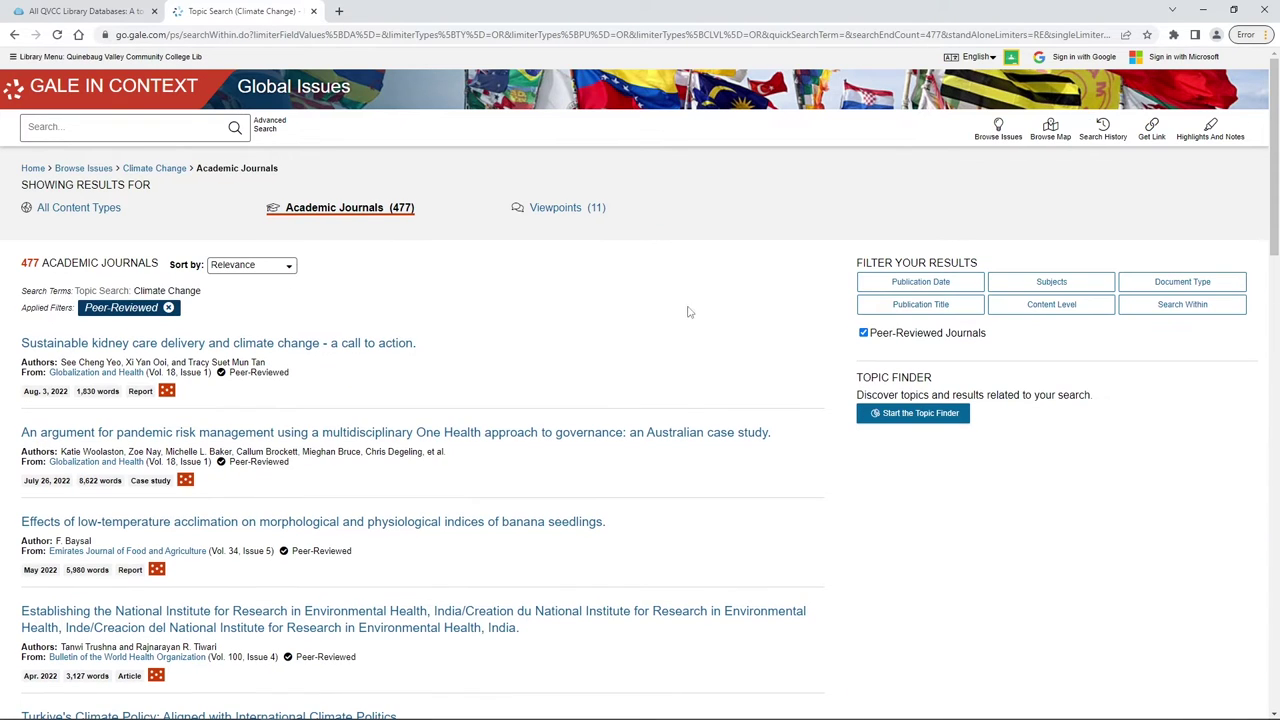
{"action": "left_click", "coordinate": [863, 334]}
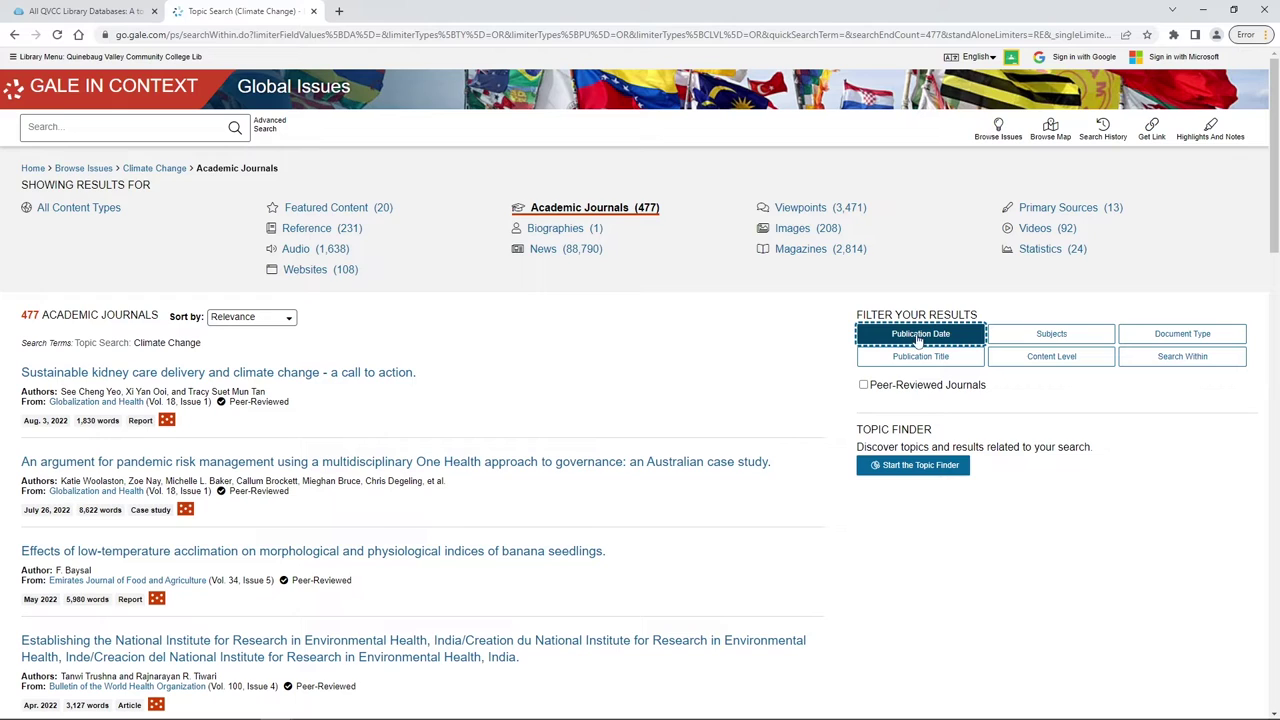
Filter publication date from 10/11/2012 to 10/14/2022, narrowing the journals to 207 results.
{"action": "left_click", "coordinate": [918, 338]}
{"action": "left_click", "coordinate": [918, 390]}
{"action": "left_click", "coordinate": [988, 414]}
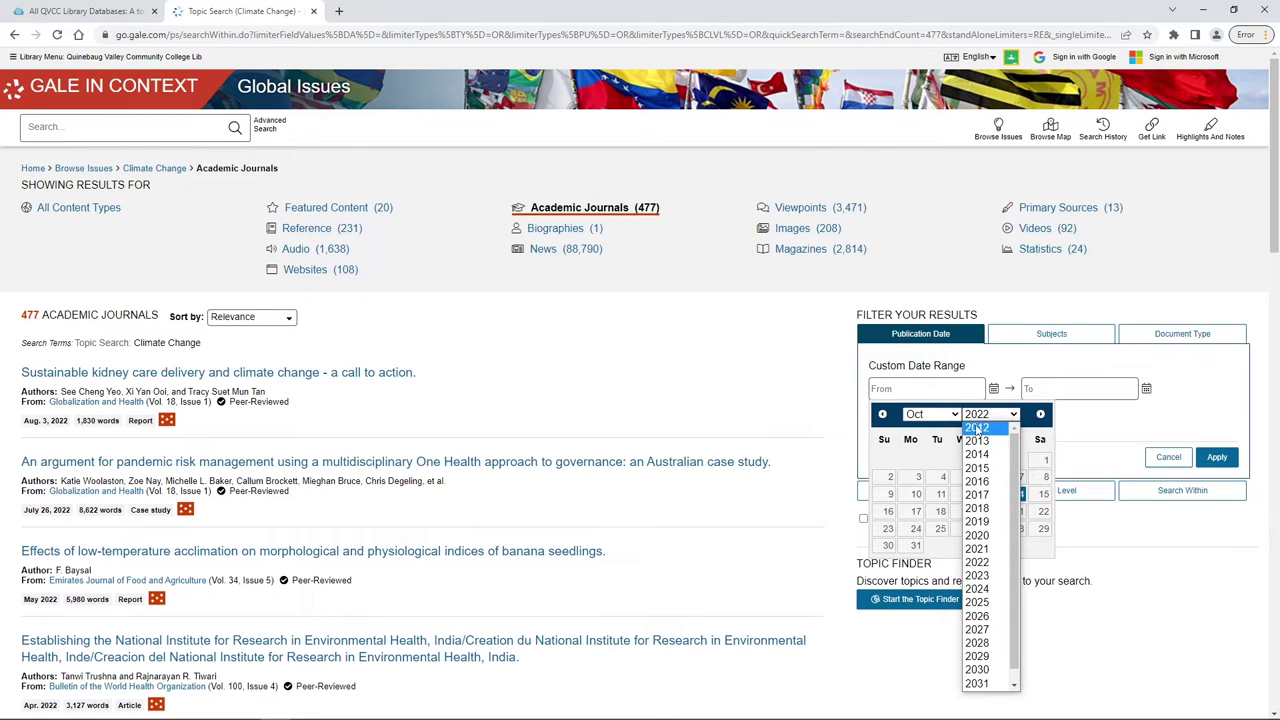
{"action": "left_click", "coordinate": [977, 428]}
{"action": "left_click", "coordinate": [990, 477]}
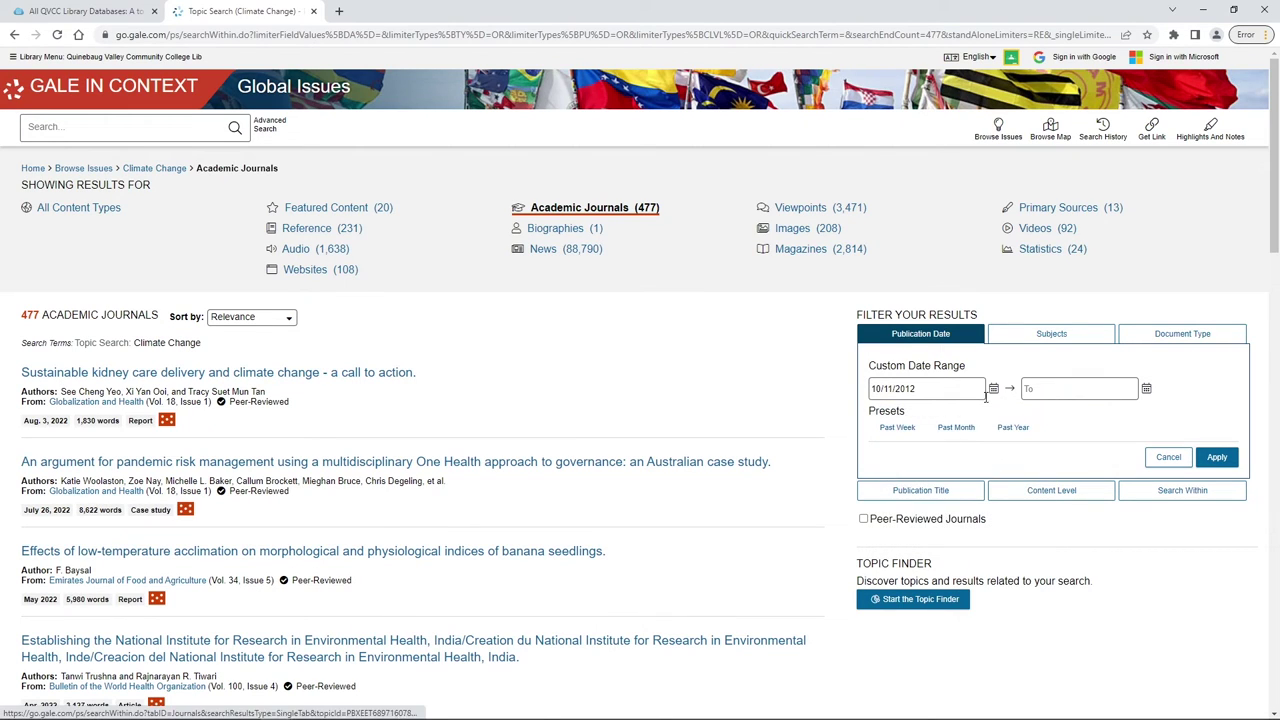
{"action": "left_click", "coordinate": [1124, 390]}
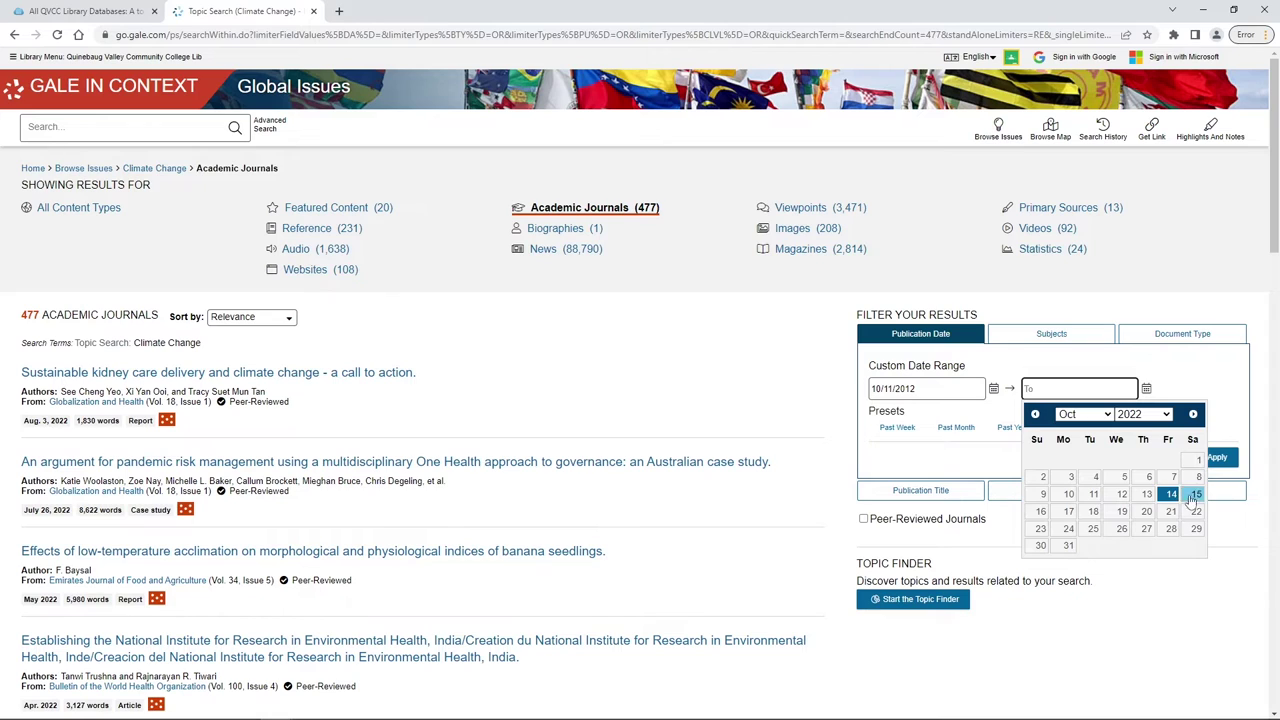
{"action": "left_click", "coordinate": [1170, 494]}
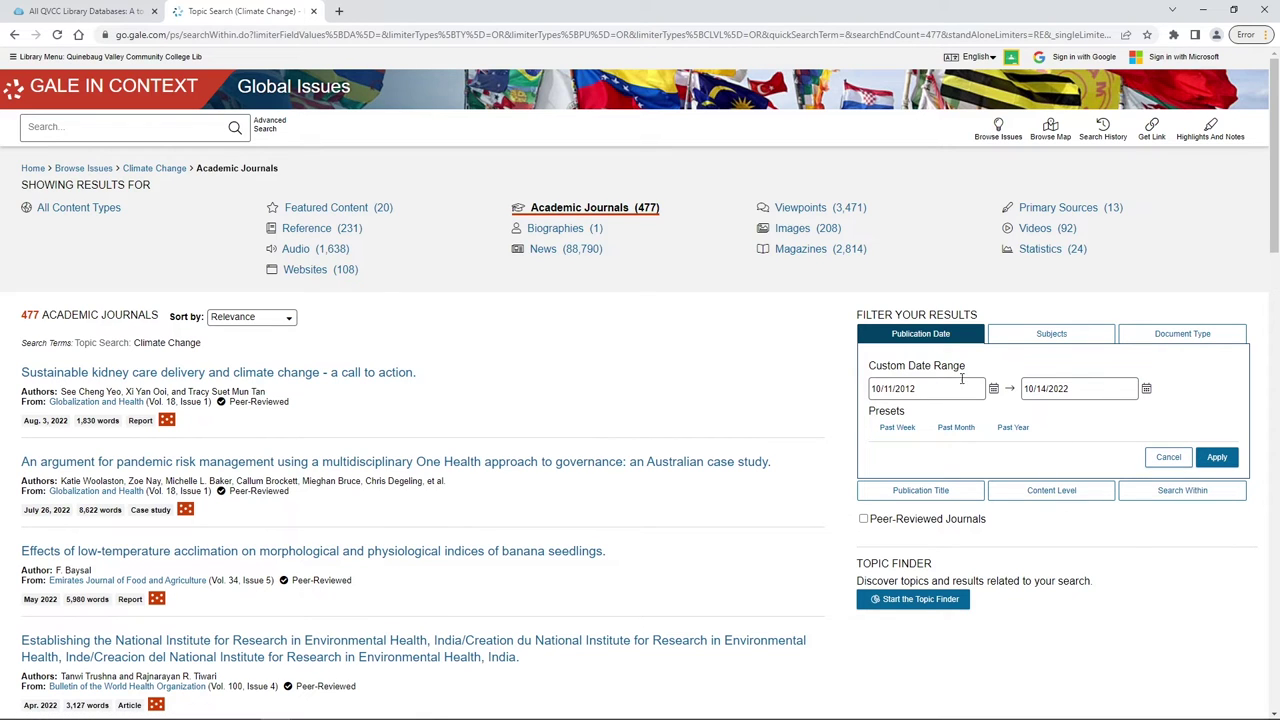
{"action": "key", "text": "Return"}
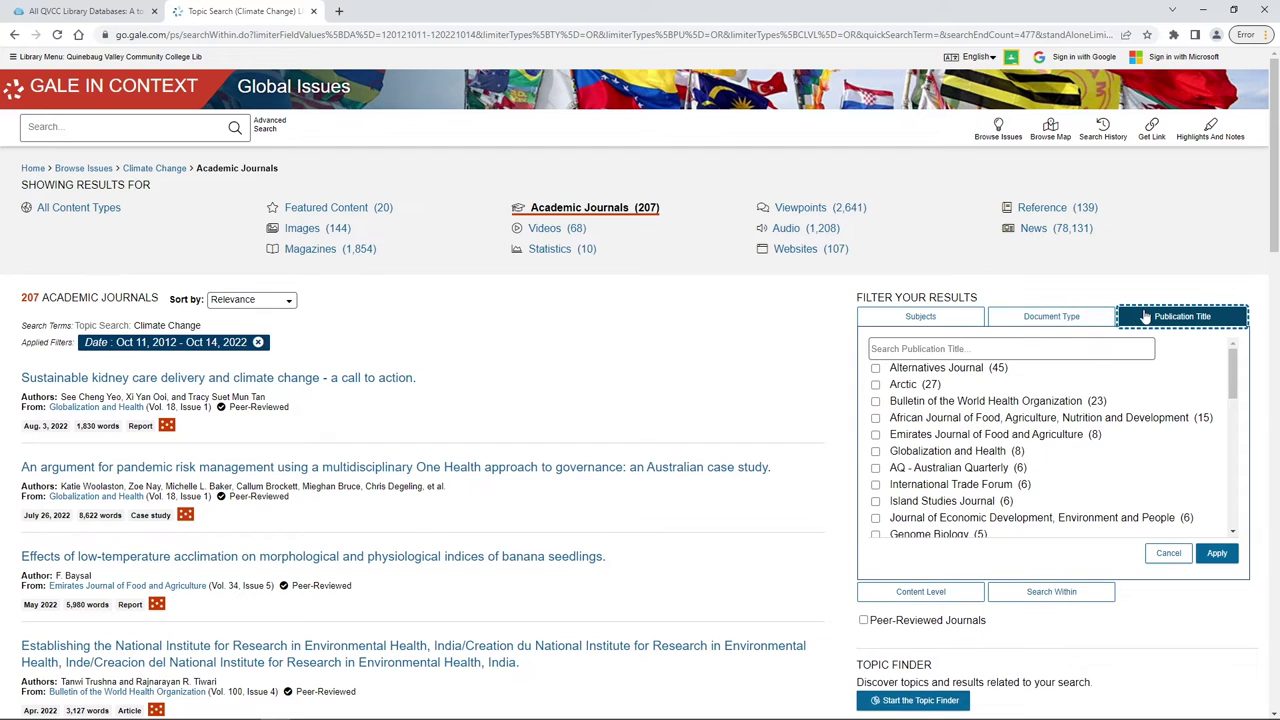
Search within the results for 'hurricane', leaving 8 matching articles.
{"action": "left_click", "coordinate": [1077, 321]}
{"action": "left_click", "coordinate": [1077, 321]}
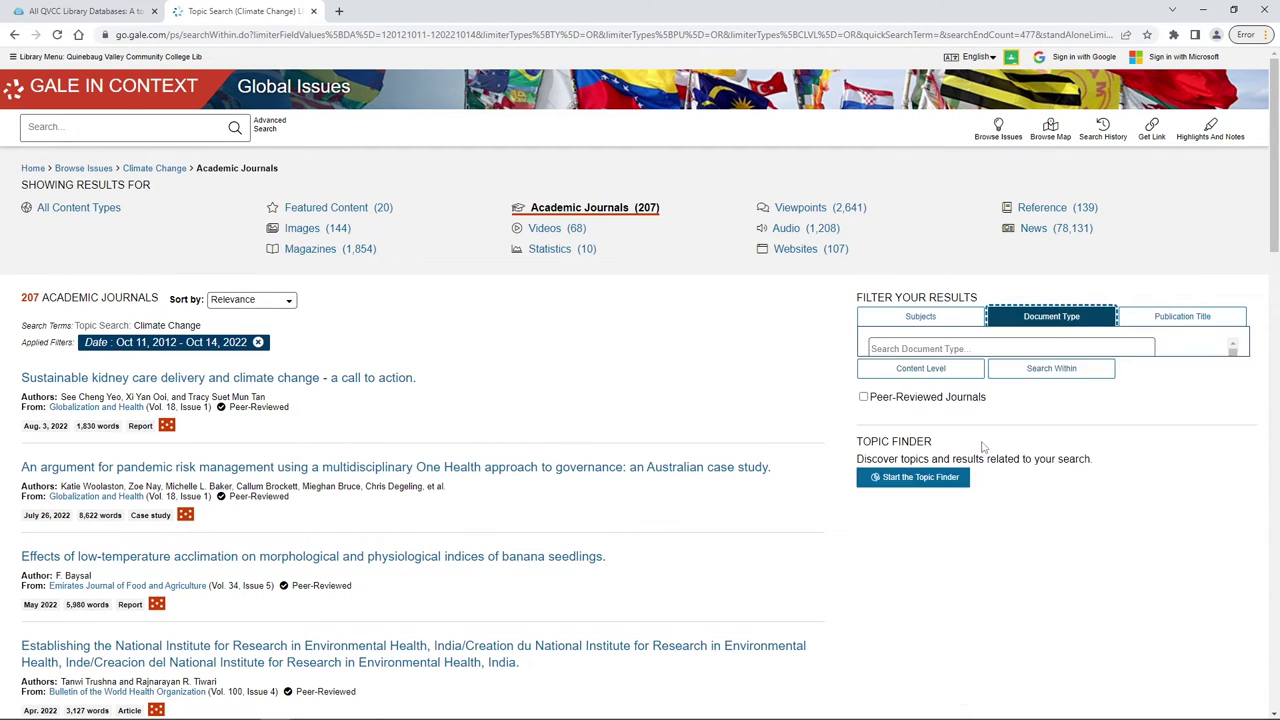
{"action": "left_click", "coordinate": [1037, 342]}
{"action": "left_click", "coordinate": [985, 370]}
{"action": "type", "text": "hurria"}
{"action": "double_click", "coordinate": [987, 371]}
{"action": "key", "text": "Return"}
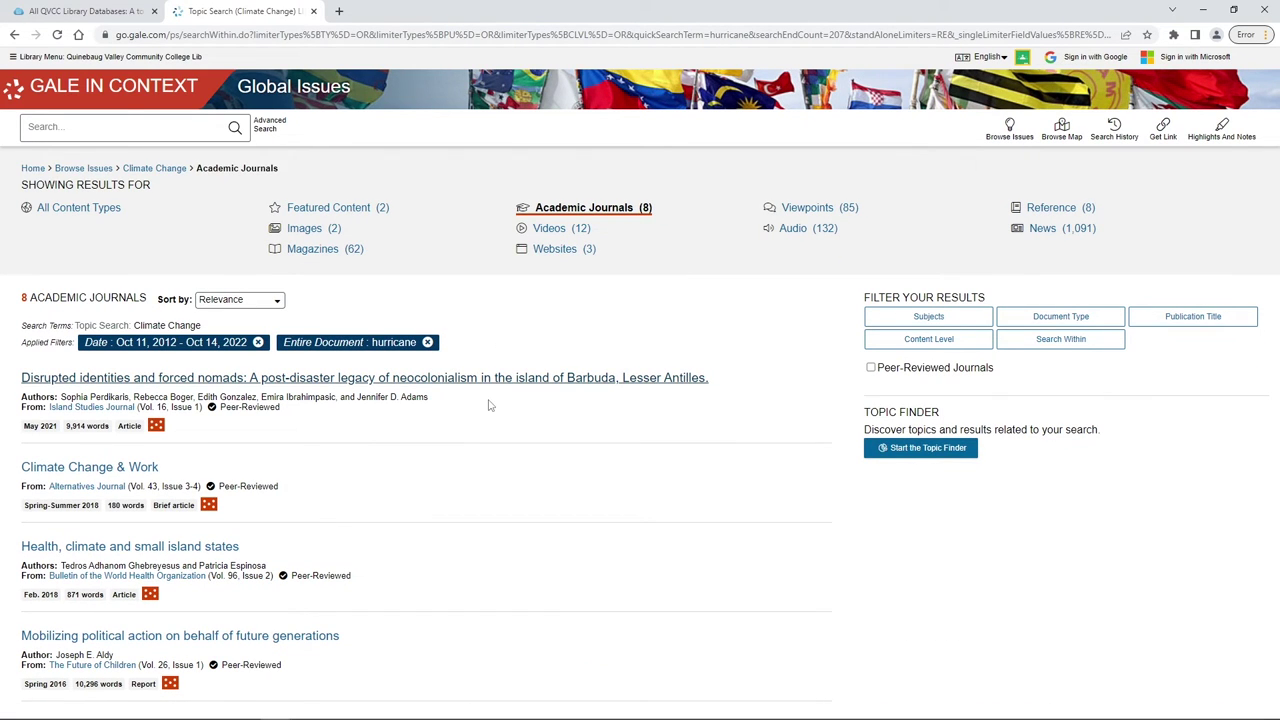
Open the 'Disrupted identities and forced nomads' Barbuda article and select its MLA citation.
{"action": "left_click", "coordinate": [505, 377]}
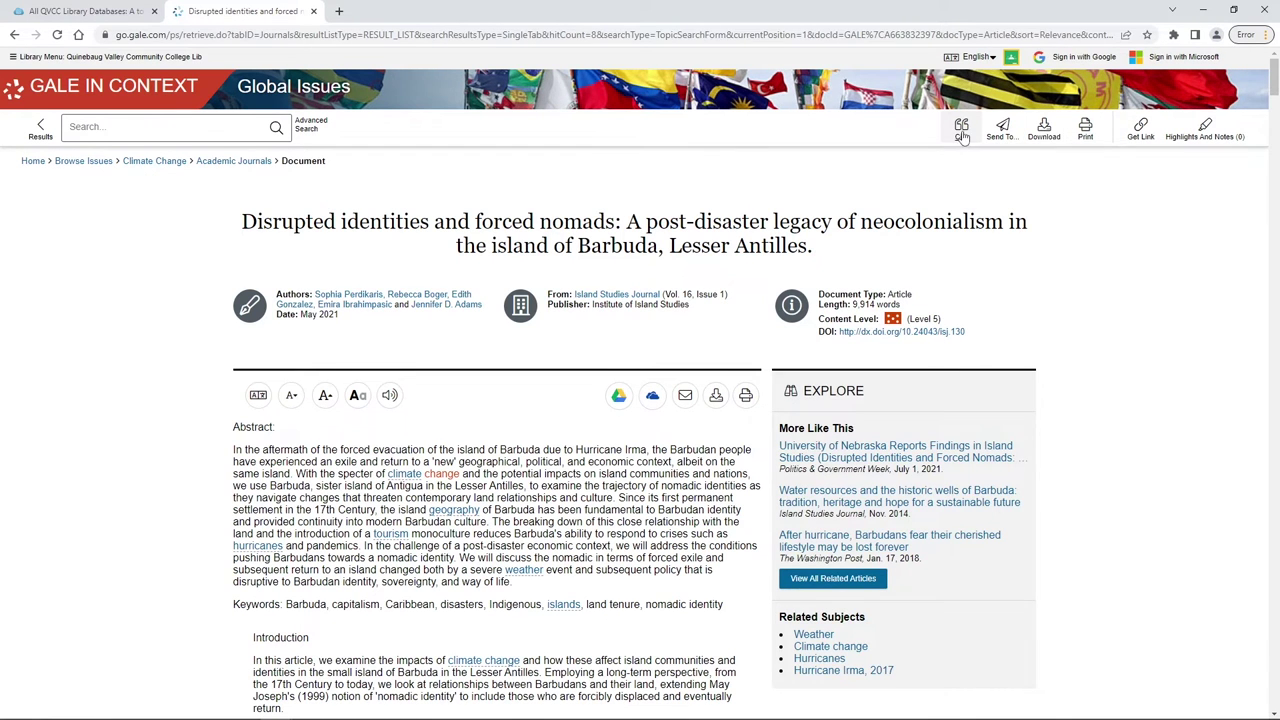
{"action": "left_click", "coordinate": [961, 131]}
{"action": "left_click", "coordinate": [1008, 408]}
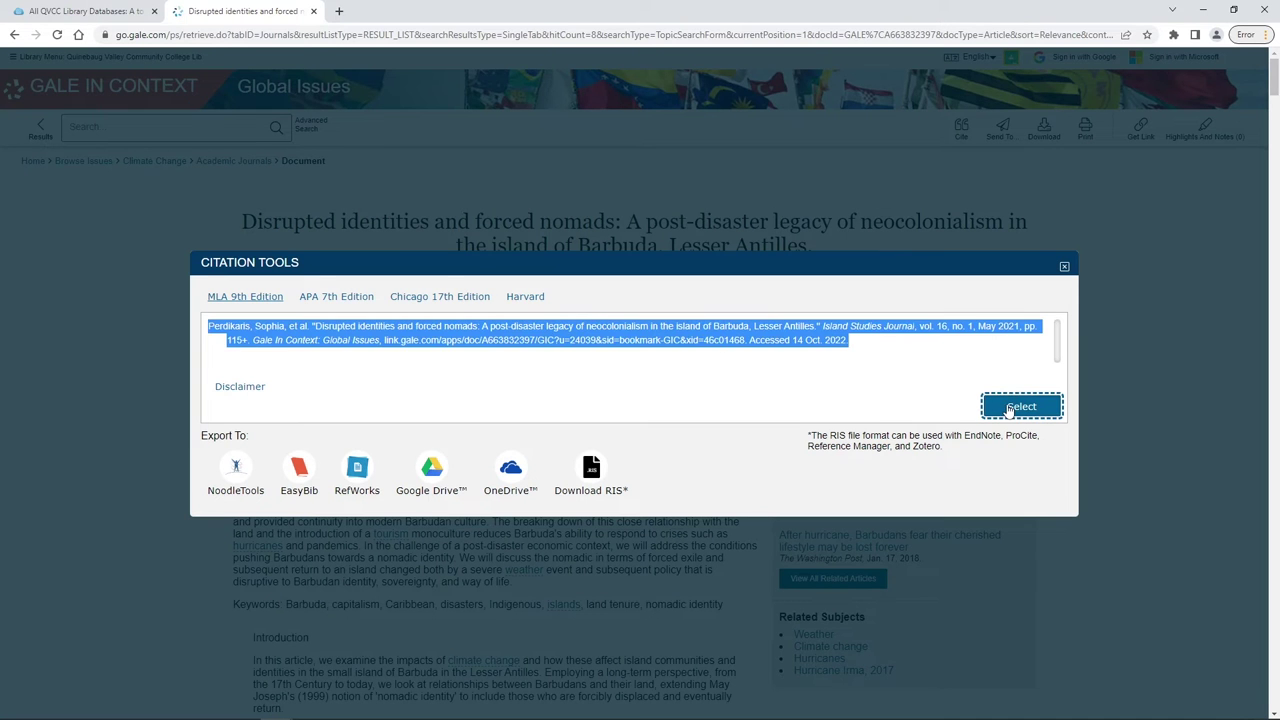
{"action": "left_click", "coordinate": [1064, 268]}
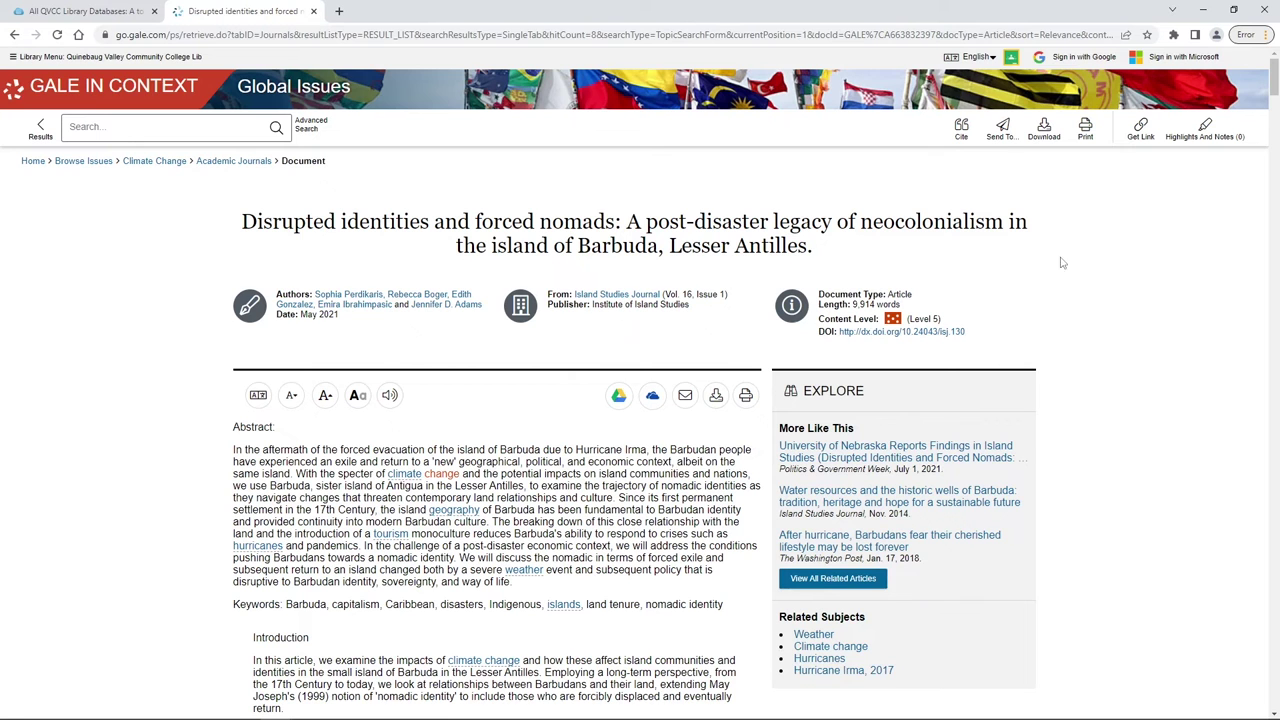
Bring up the email form for the Barbuda article with Send As set to Full Text, then cancel it.
{"action": "left_click", "coordinate": [1001, 128]}
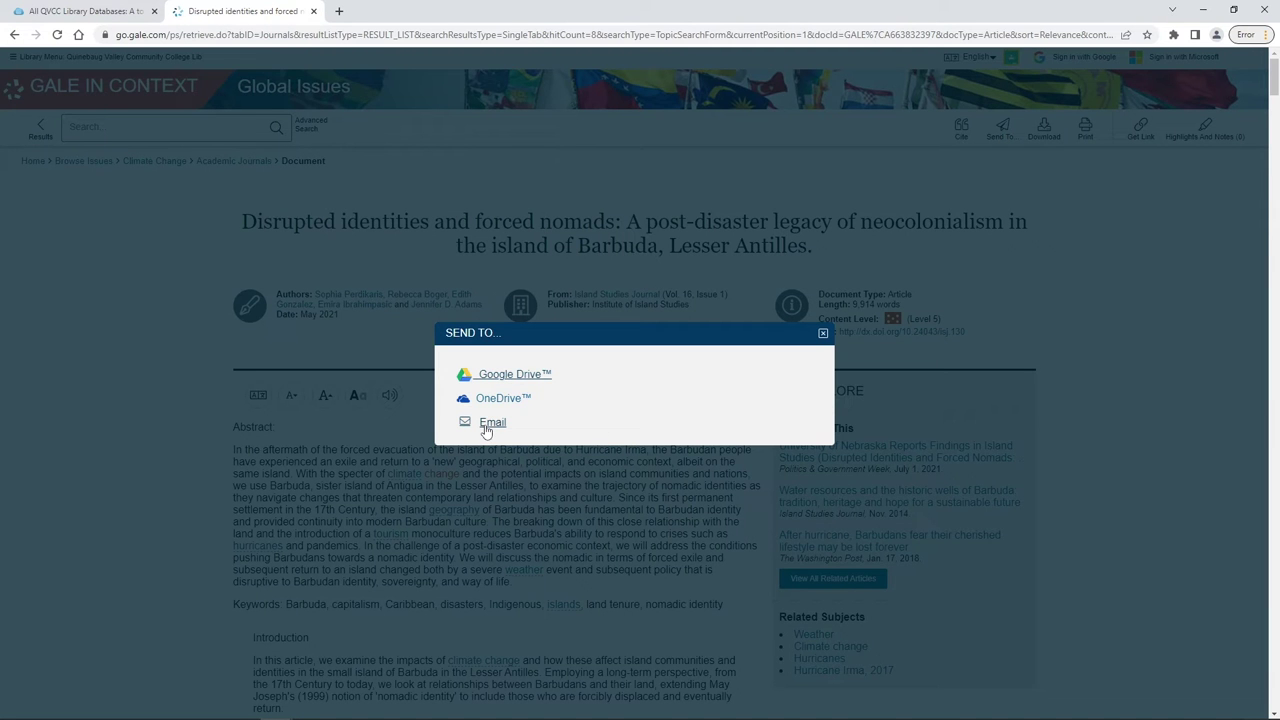
{"action": "left_click", "coordinate": [486, 429]}
{"action": "scroll", "coordinate": [628, 446], "scroll_direction": "down", "scroll_amount": 1}
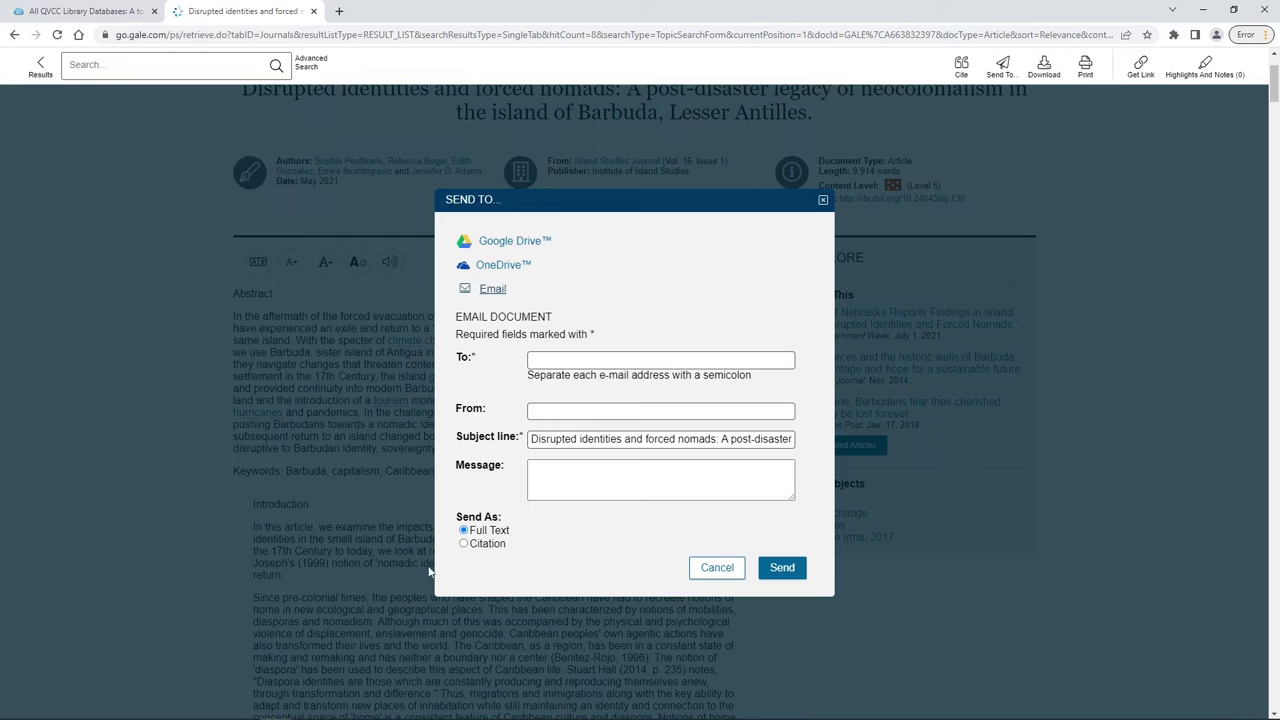
{"action": "left_click", "coordinate": [466, 543]}
{"action": "left_click", "coordinate": [464, 530]}
{"action": "left_click", "coordinate": [709, 568]}
Download the article as Disrupted_identities_and_force.PDF, check page 115, and return to the Gale tab.
{"action": "left_click", "coordinate": [1044, 66]}
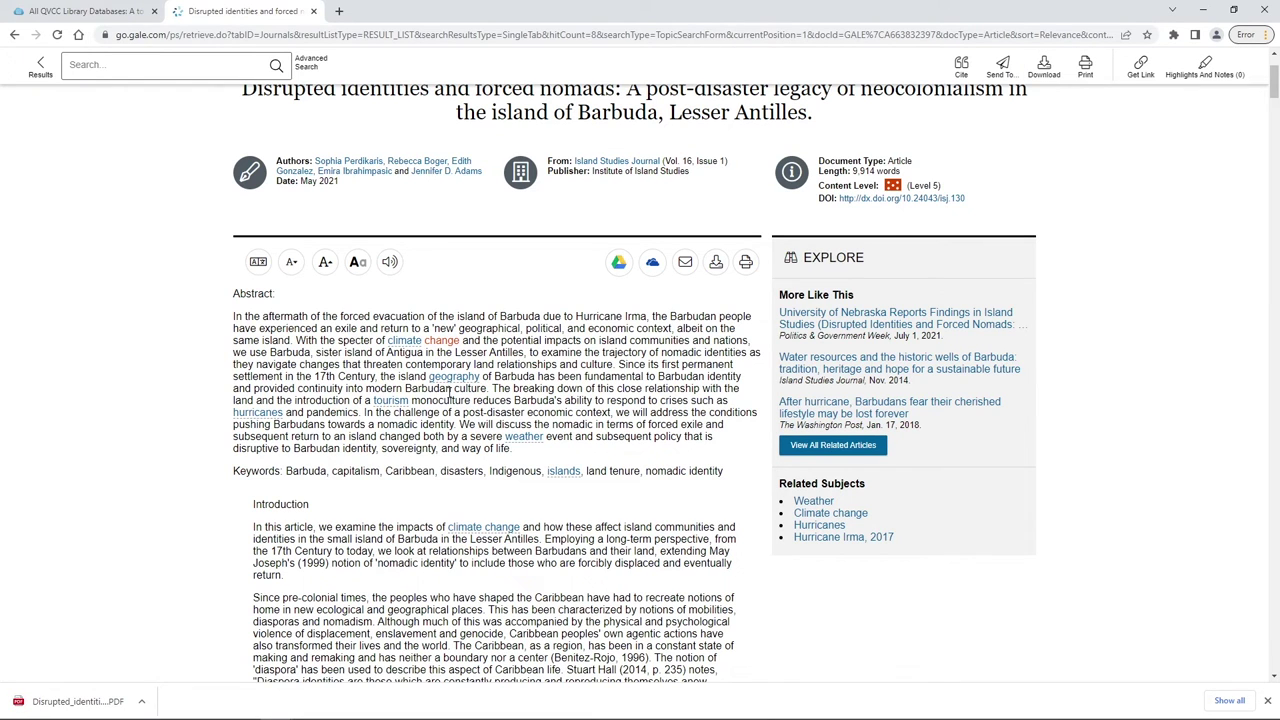
{"action": "scroll", "coordinate": [763, 332], "scroll_direction": "up", "scroll_amount": 2}
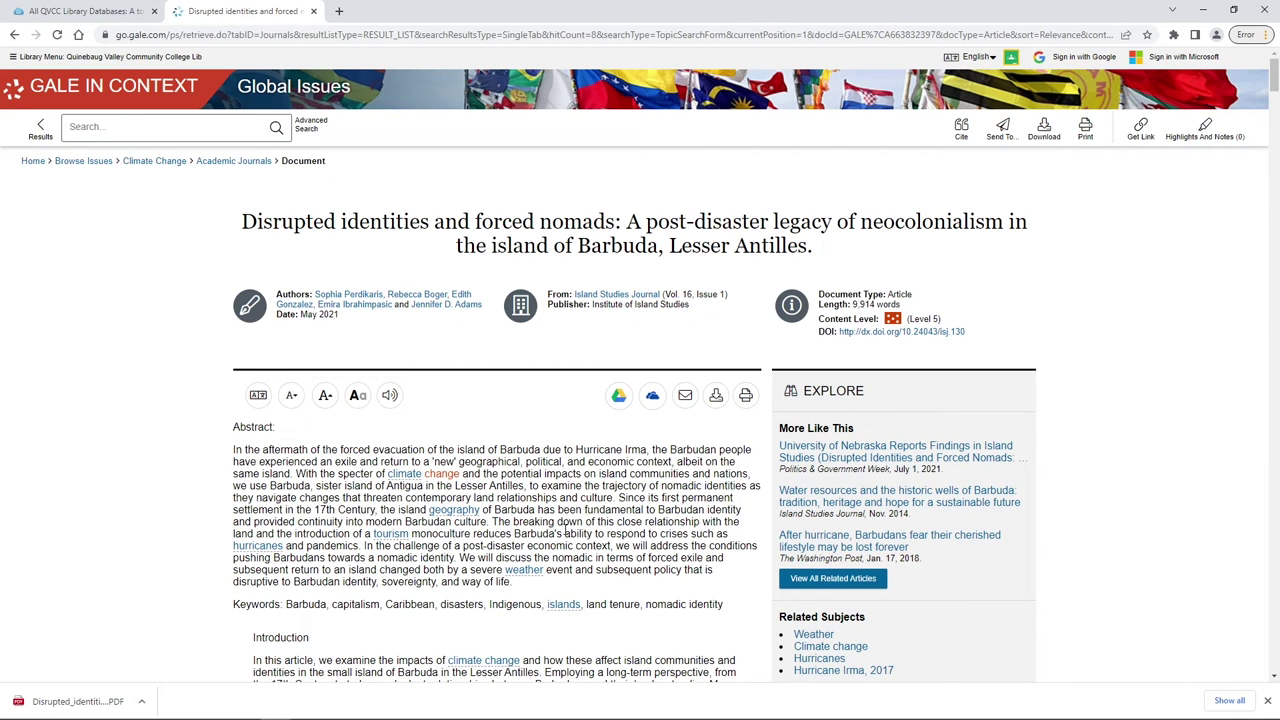
{"action": "scroll", "coordinate": [524, 558], "scroll_direction": "down", "scroll_amount": 20}
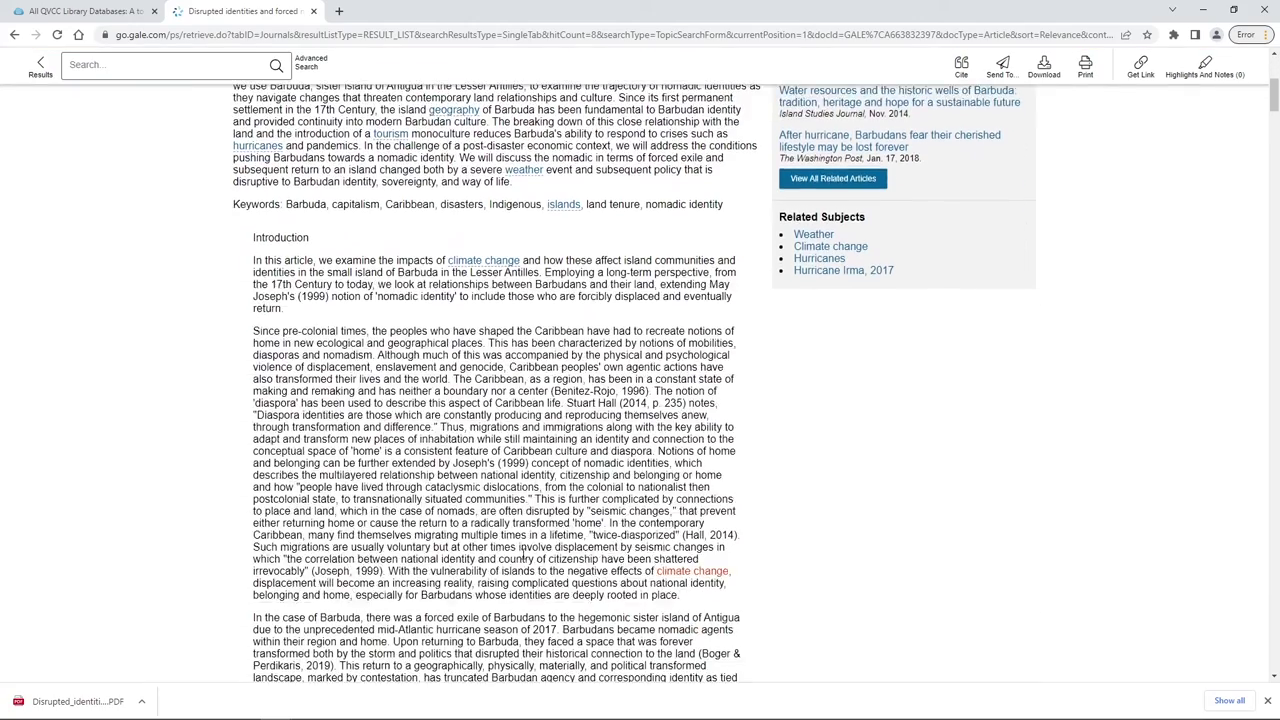
{"action": "scroll", "coordinate": [524, 558], "scroll_direction": "down", "scroll_amount": 5}
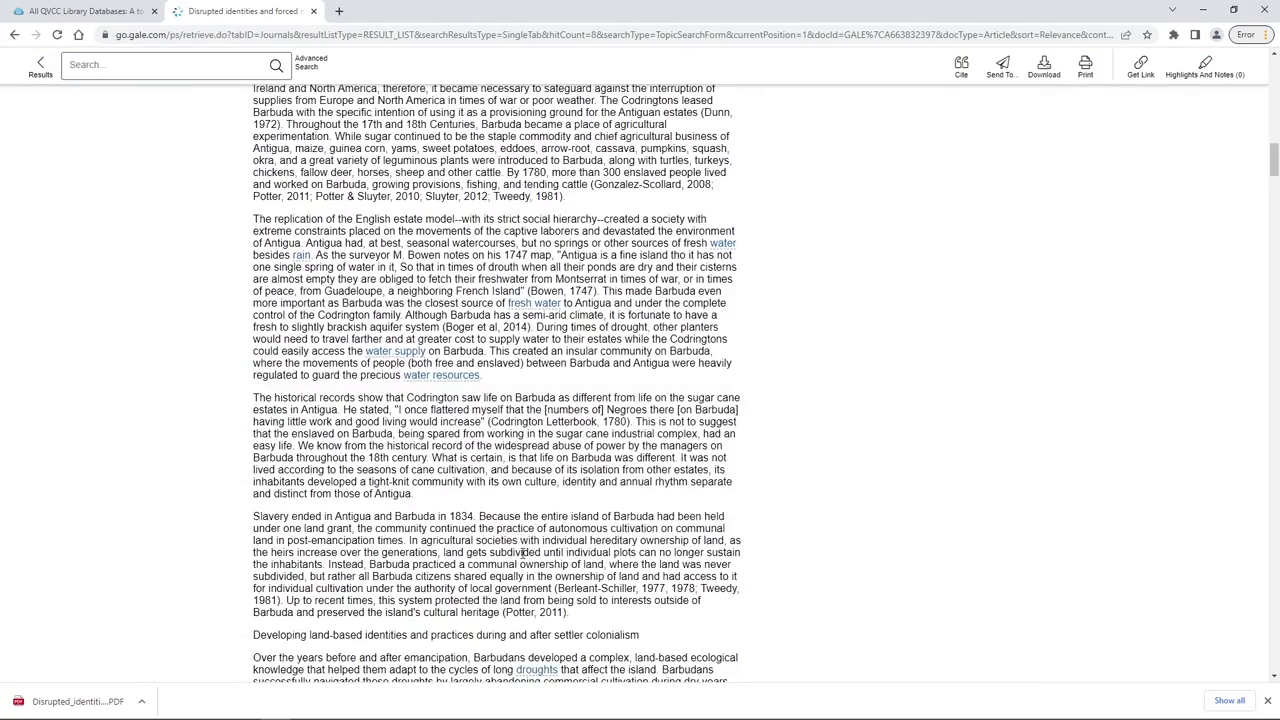
{"action": "scroll", "coordinate": [524, 553], "scroll_direction": "down", "scroll_amount": 6}
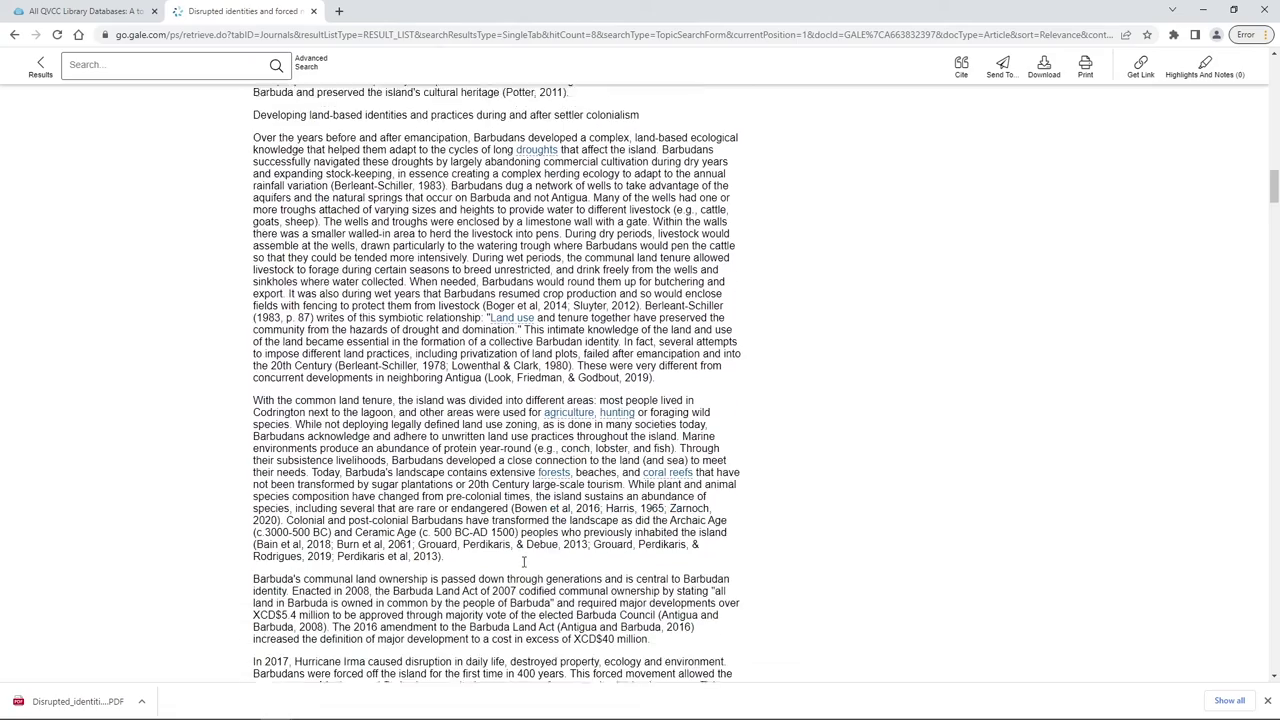
{"action": "scroll", "coordinate": [845, 350], "scroll_direction": "down", "scroll_amount": 2}
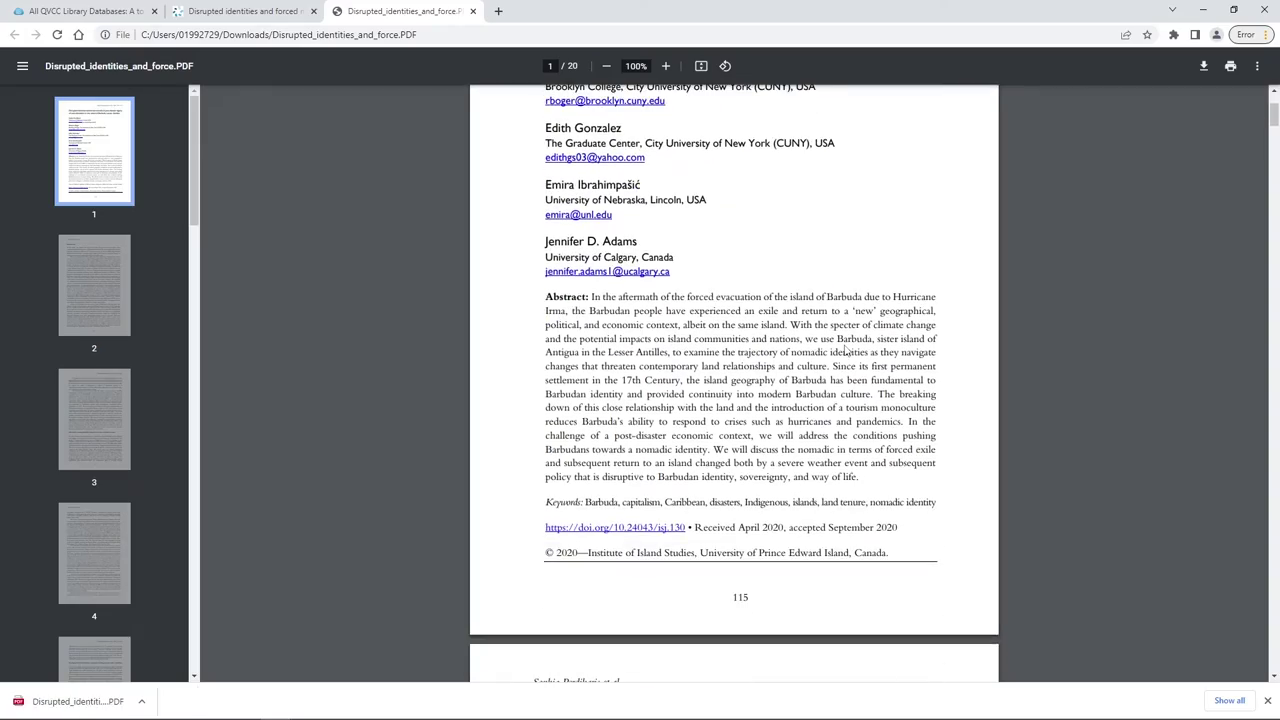
{"action": "double_click", "coordinate": [741, 596]}
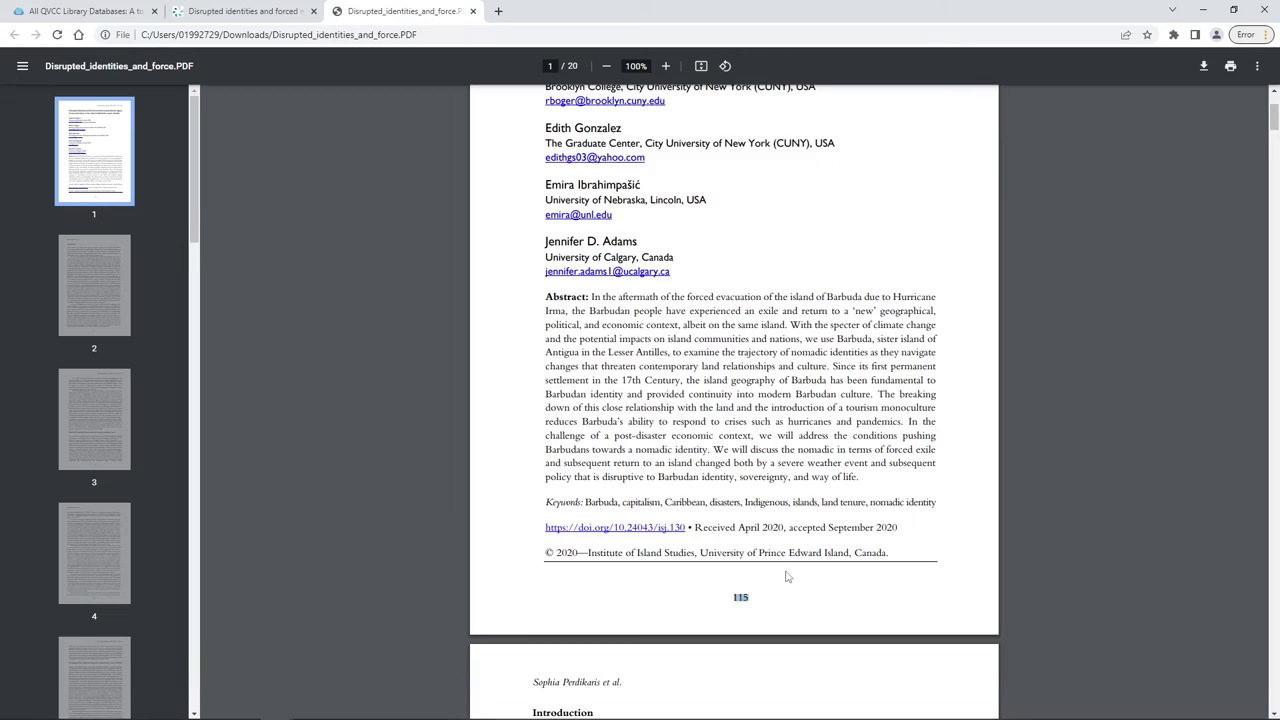
{"action": "scroll", "coordinate": [799, 444], "scroll_direction": "down", "scroll_amount": 5}
{"action": "key", "text": "ctrl+shift+Tab"}
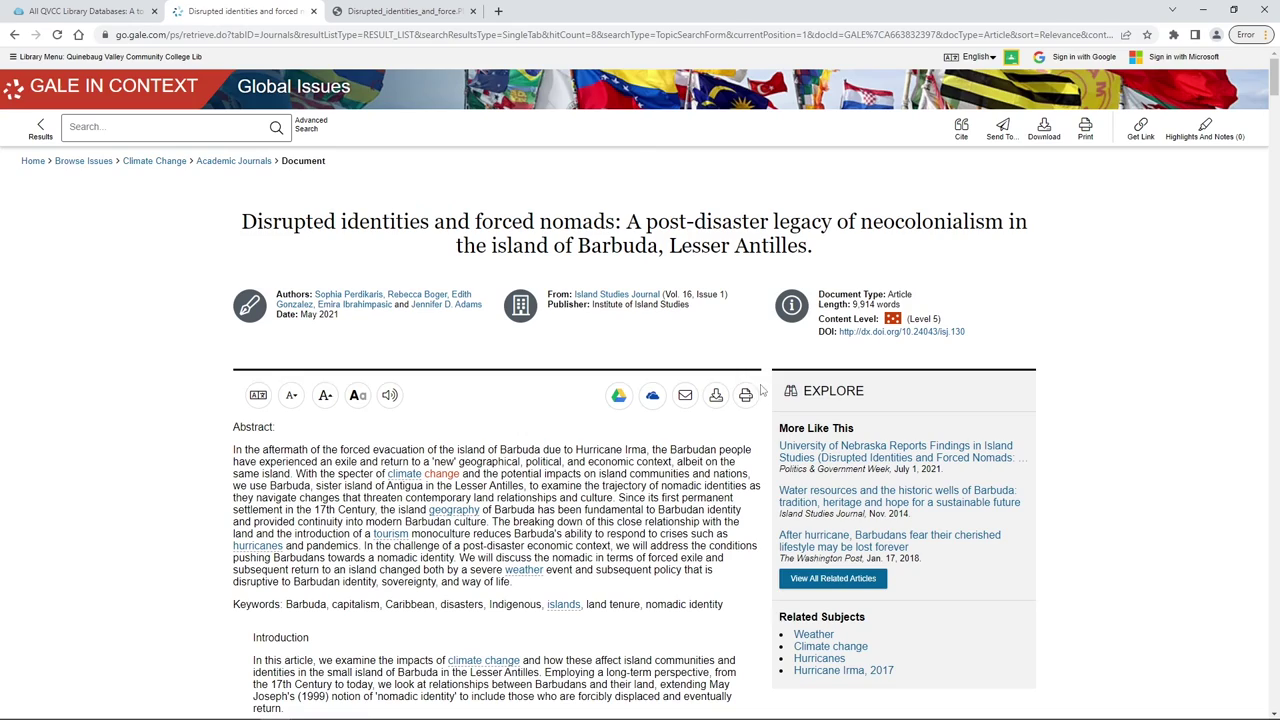
{"action": "scroll", "coordinate": [758, 350], "scroll_direction": "down", "scroll_amount": 2}
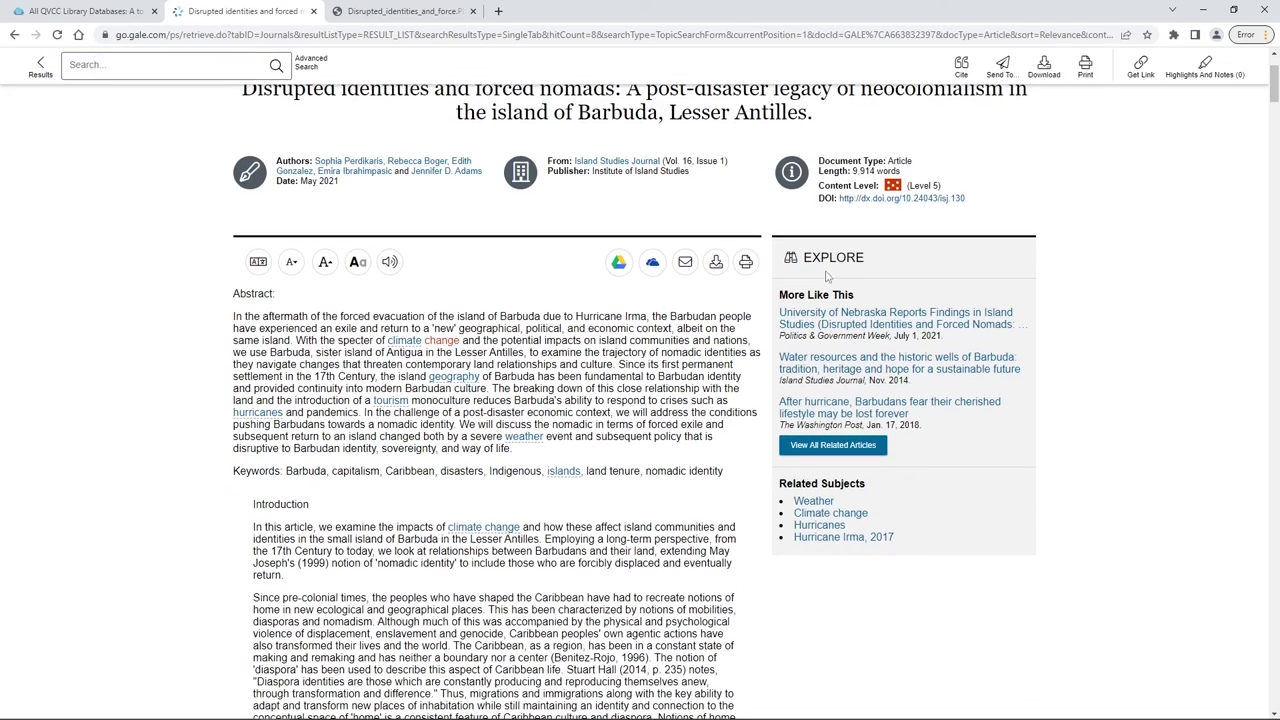
{"action": "left_click_drag", "start_coordinate": [781, 297], "coordinate": [876, 299]}
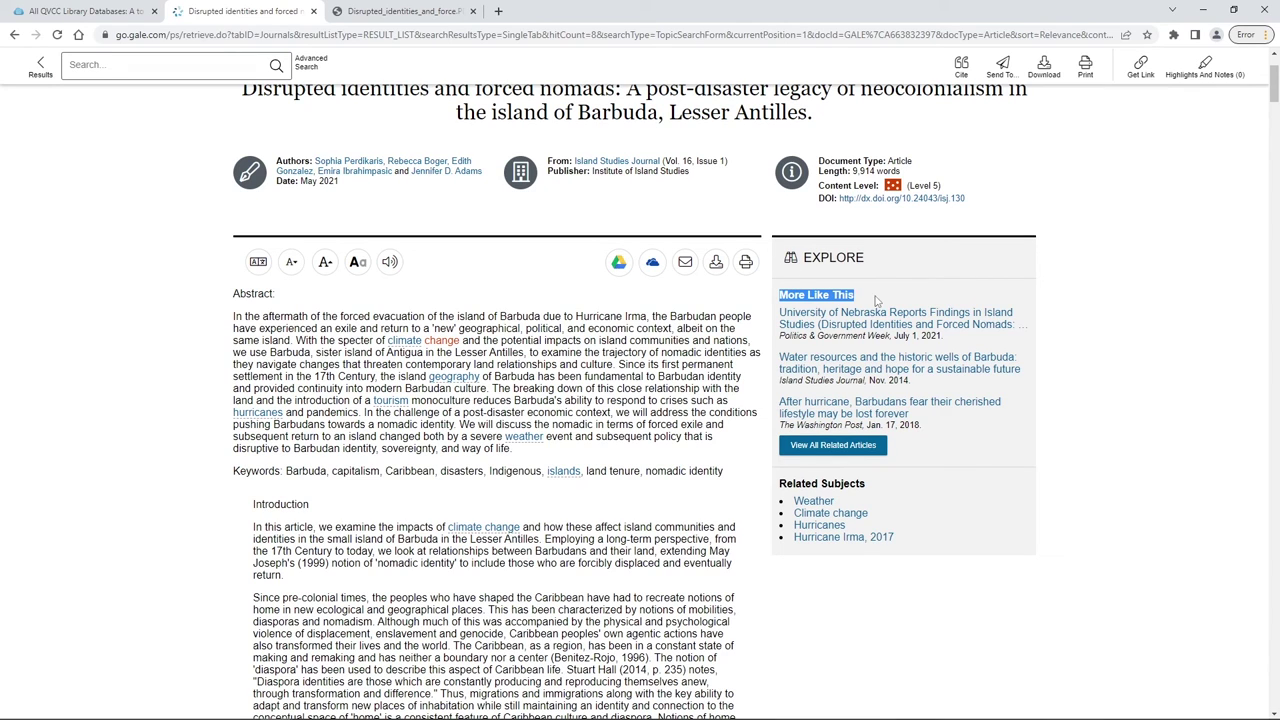